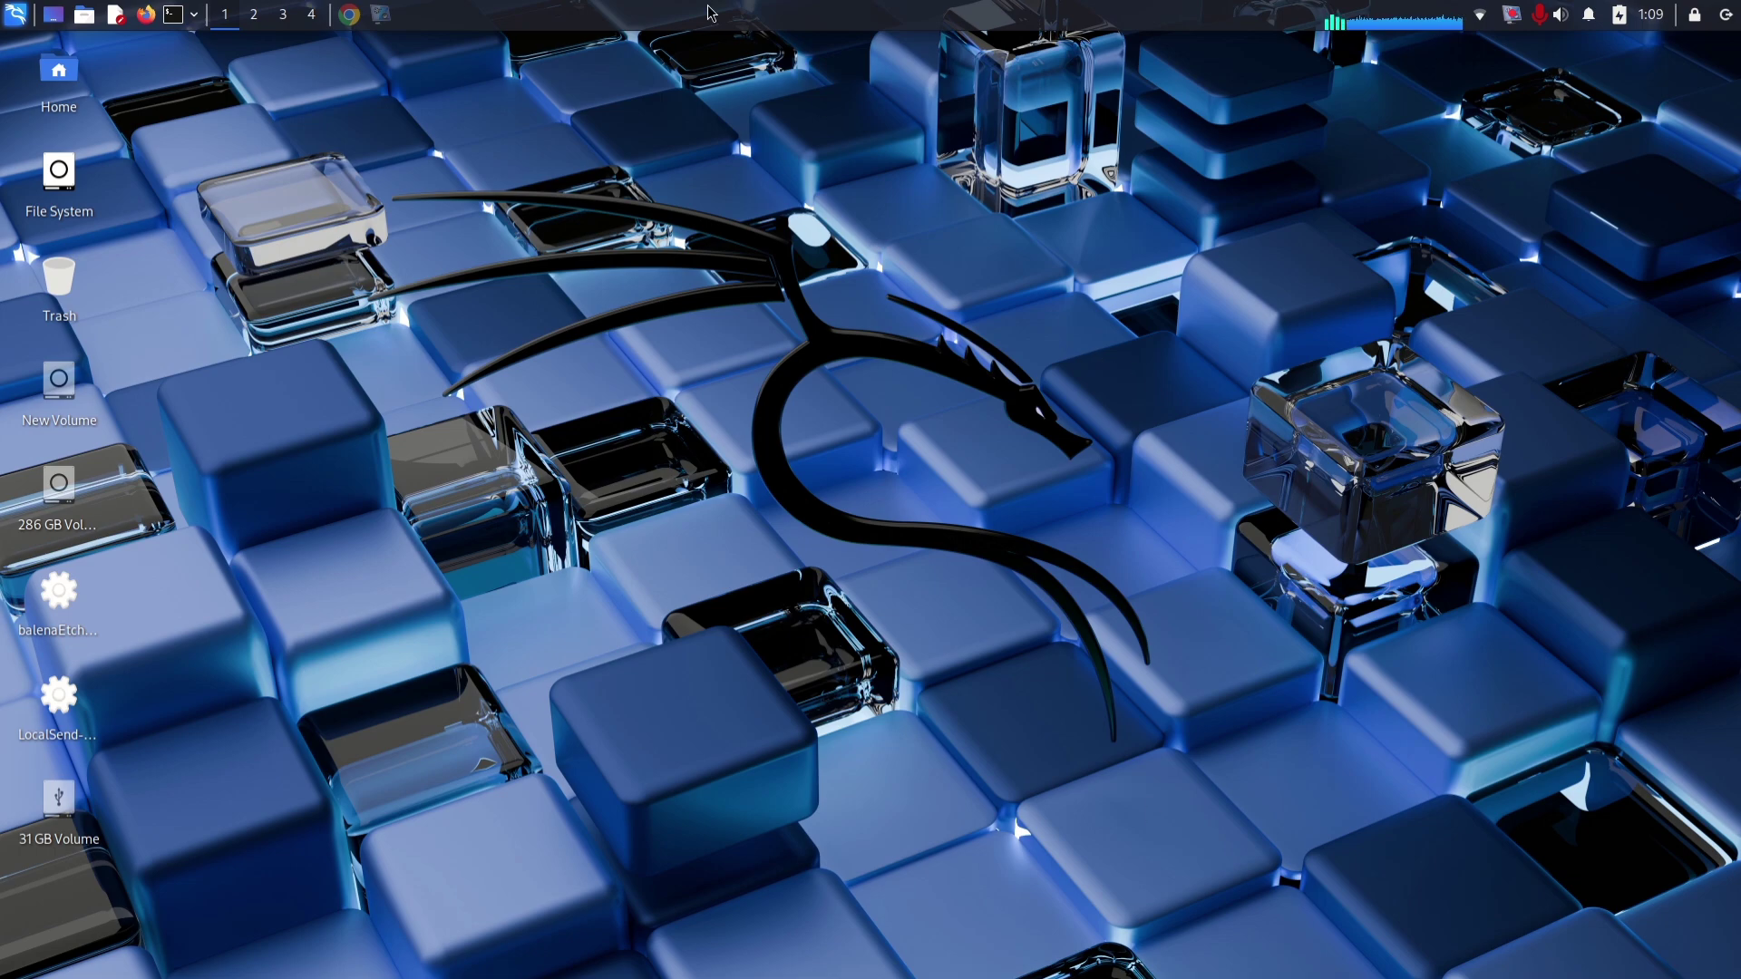
Step: Restore the tails.net window and scroll down the Tails home page and back up
click(349, 15)
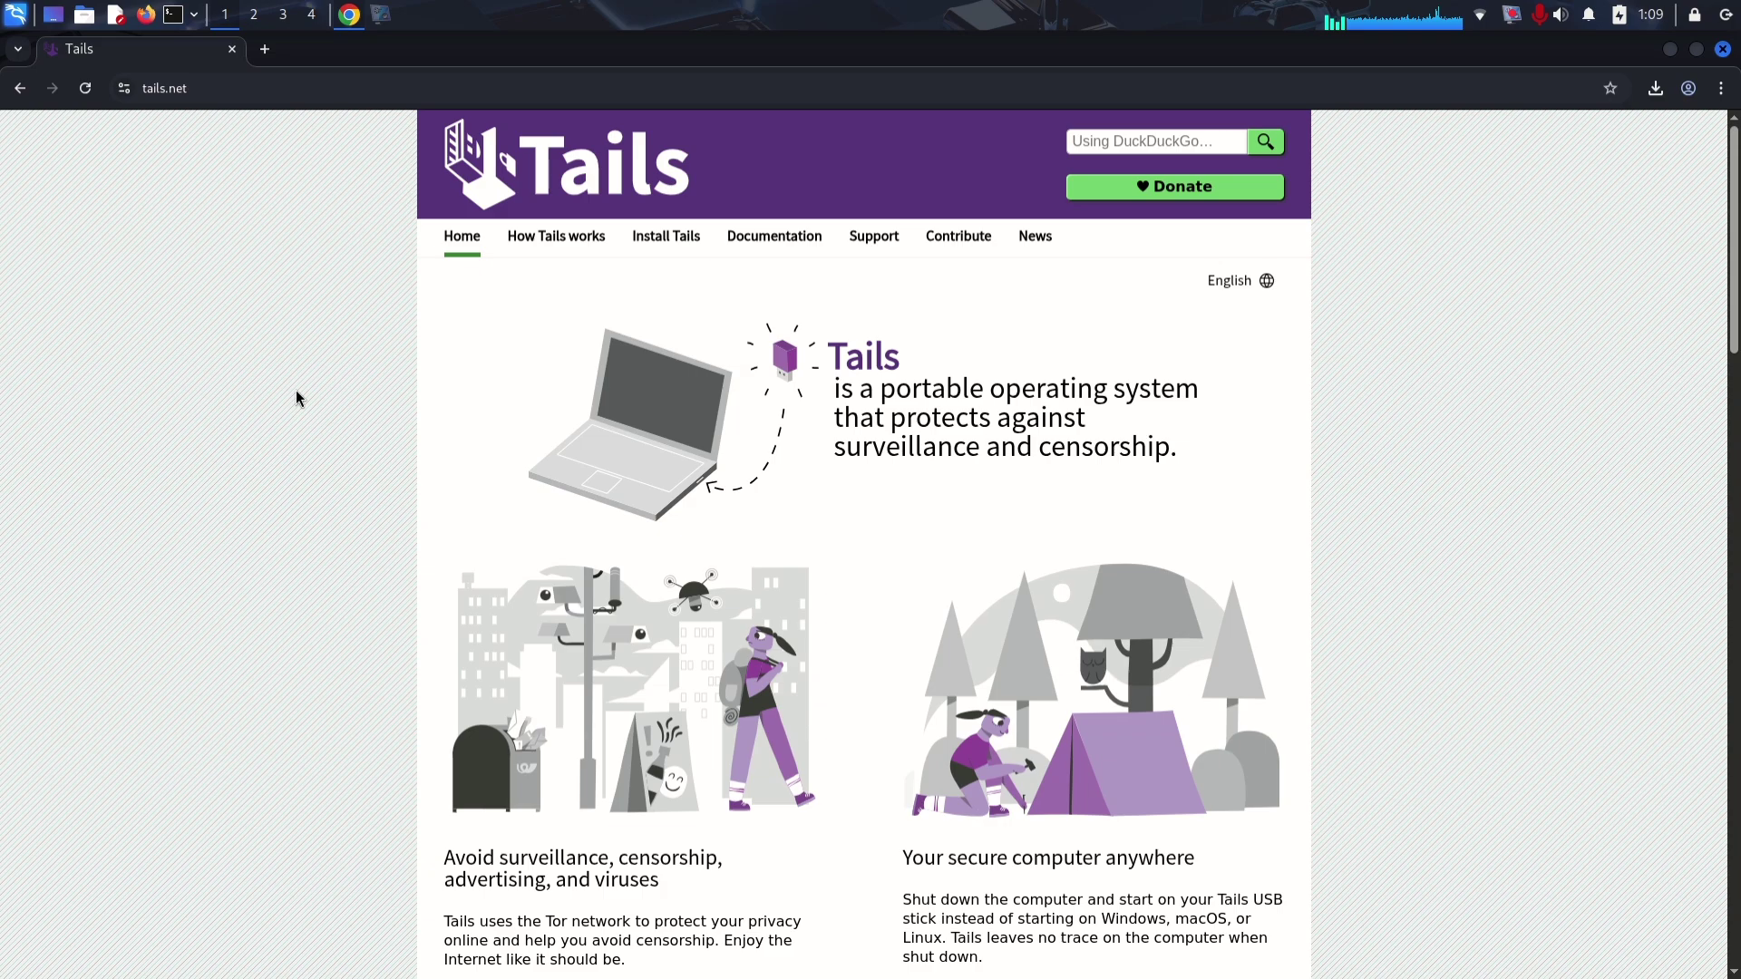
scroll(296, 397, down, 8)
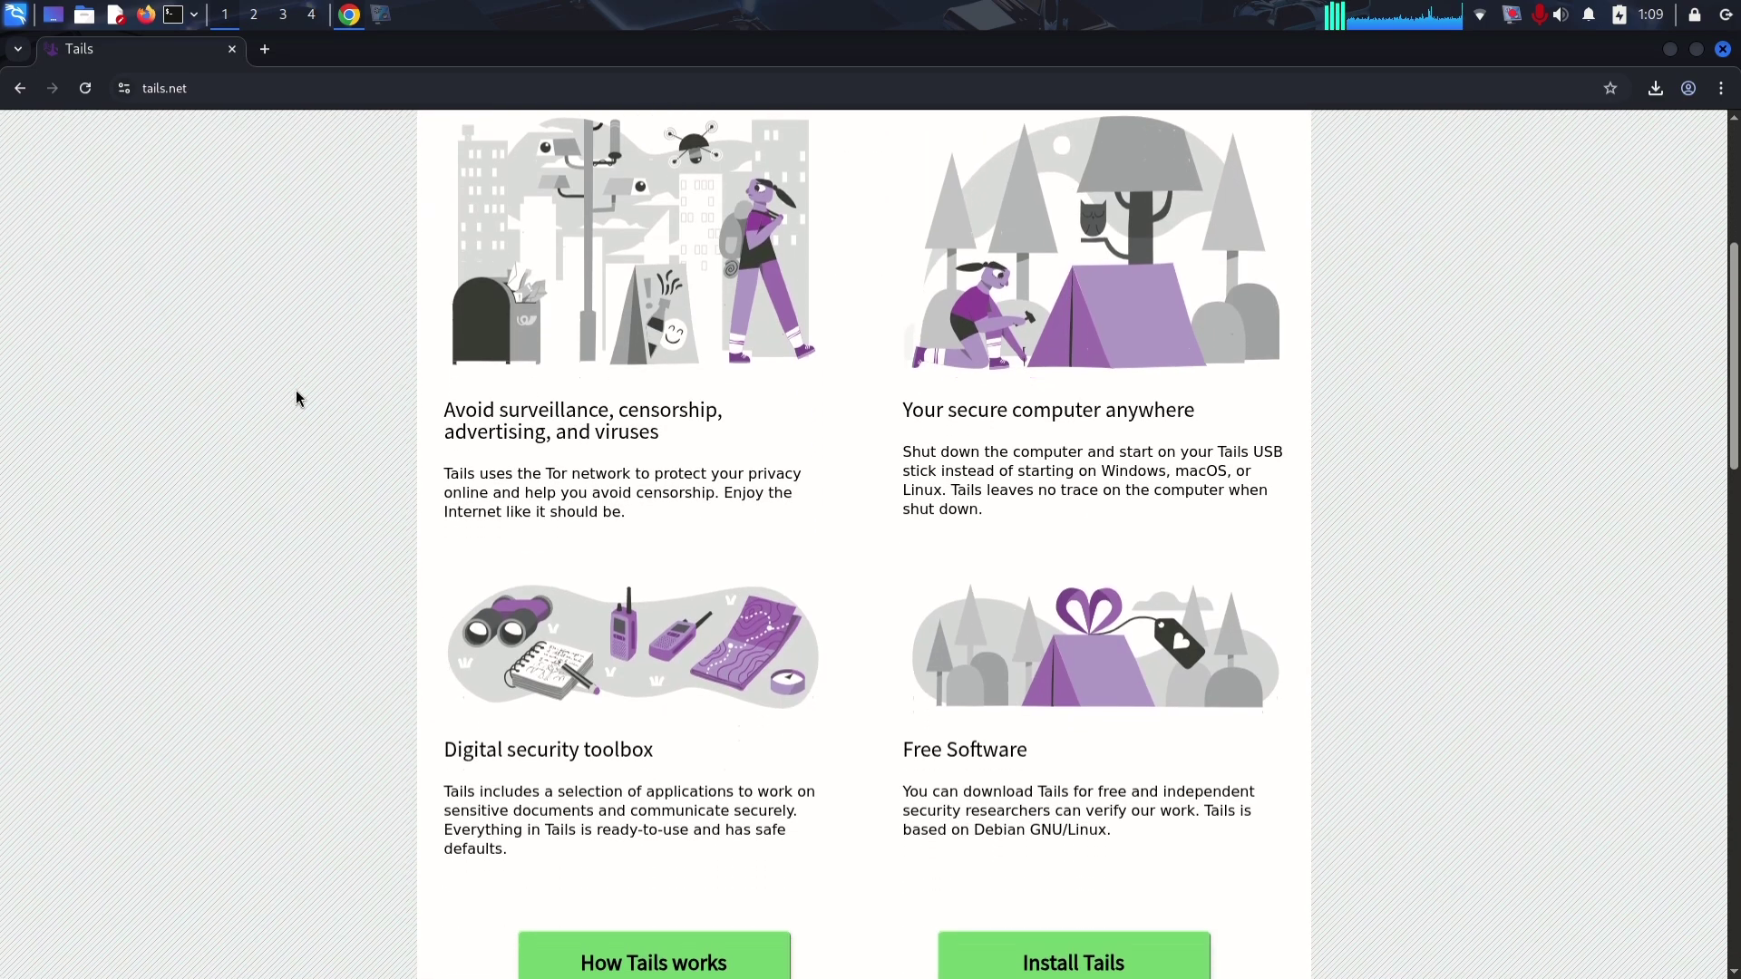
scroll(296, 397, down, 3)
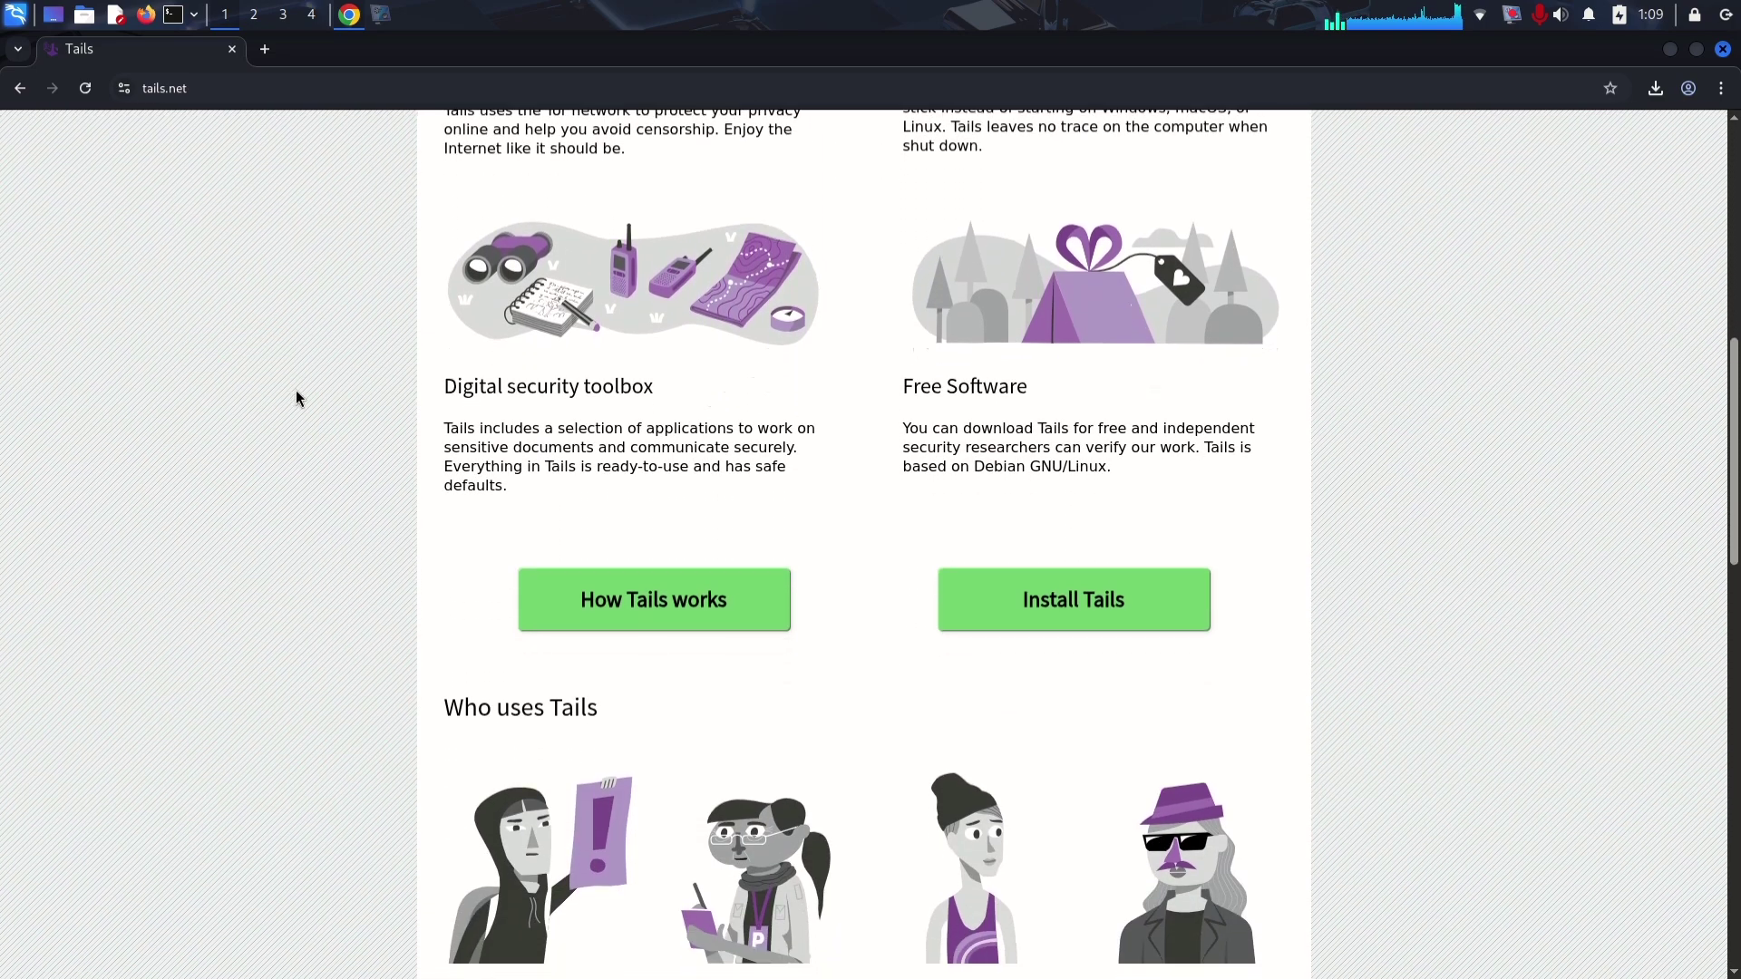
scroll(295, 398, down, 5)
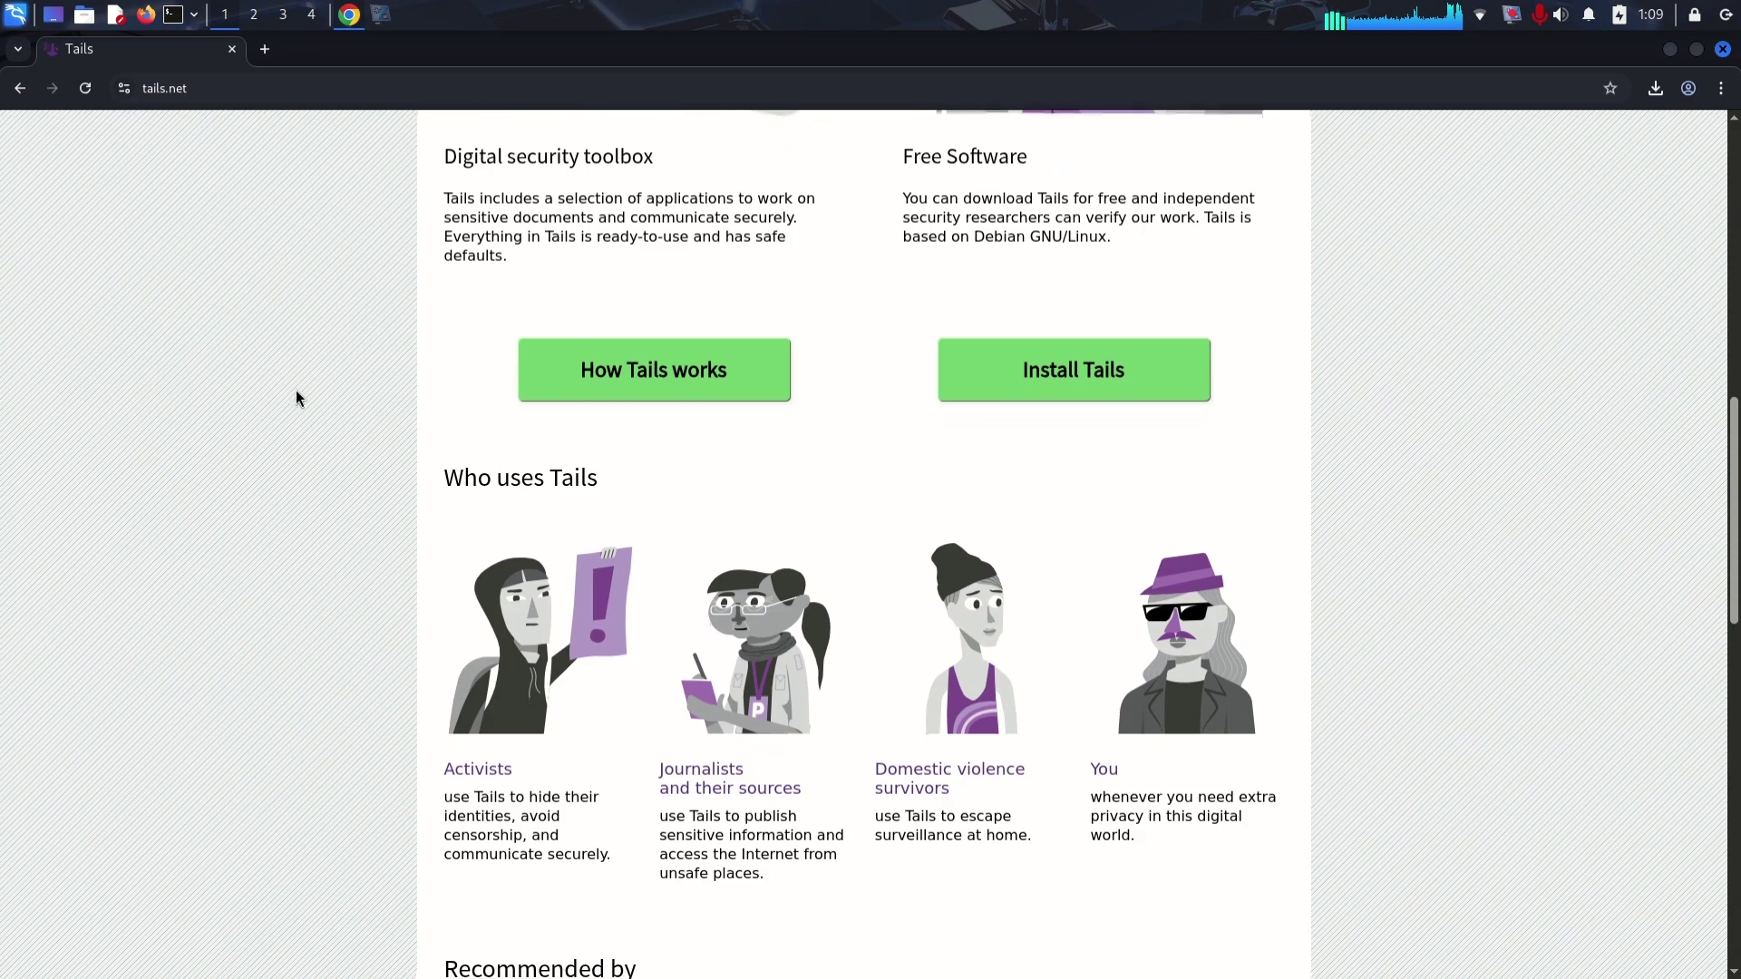
scroll(296, 397, down, 5)
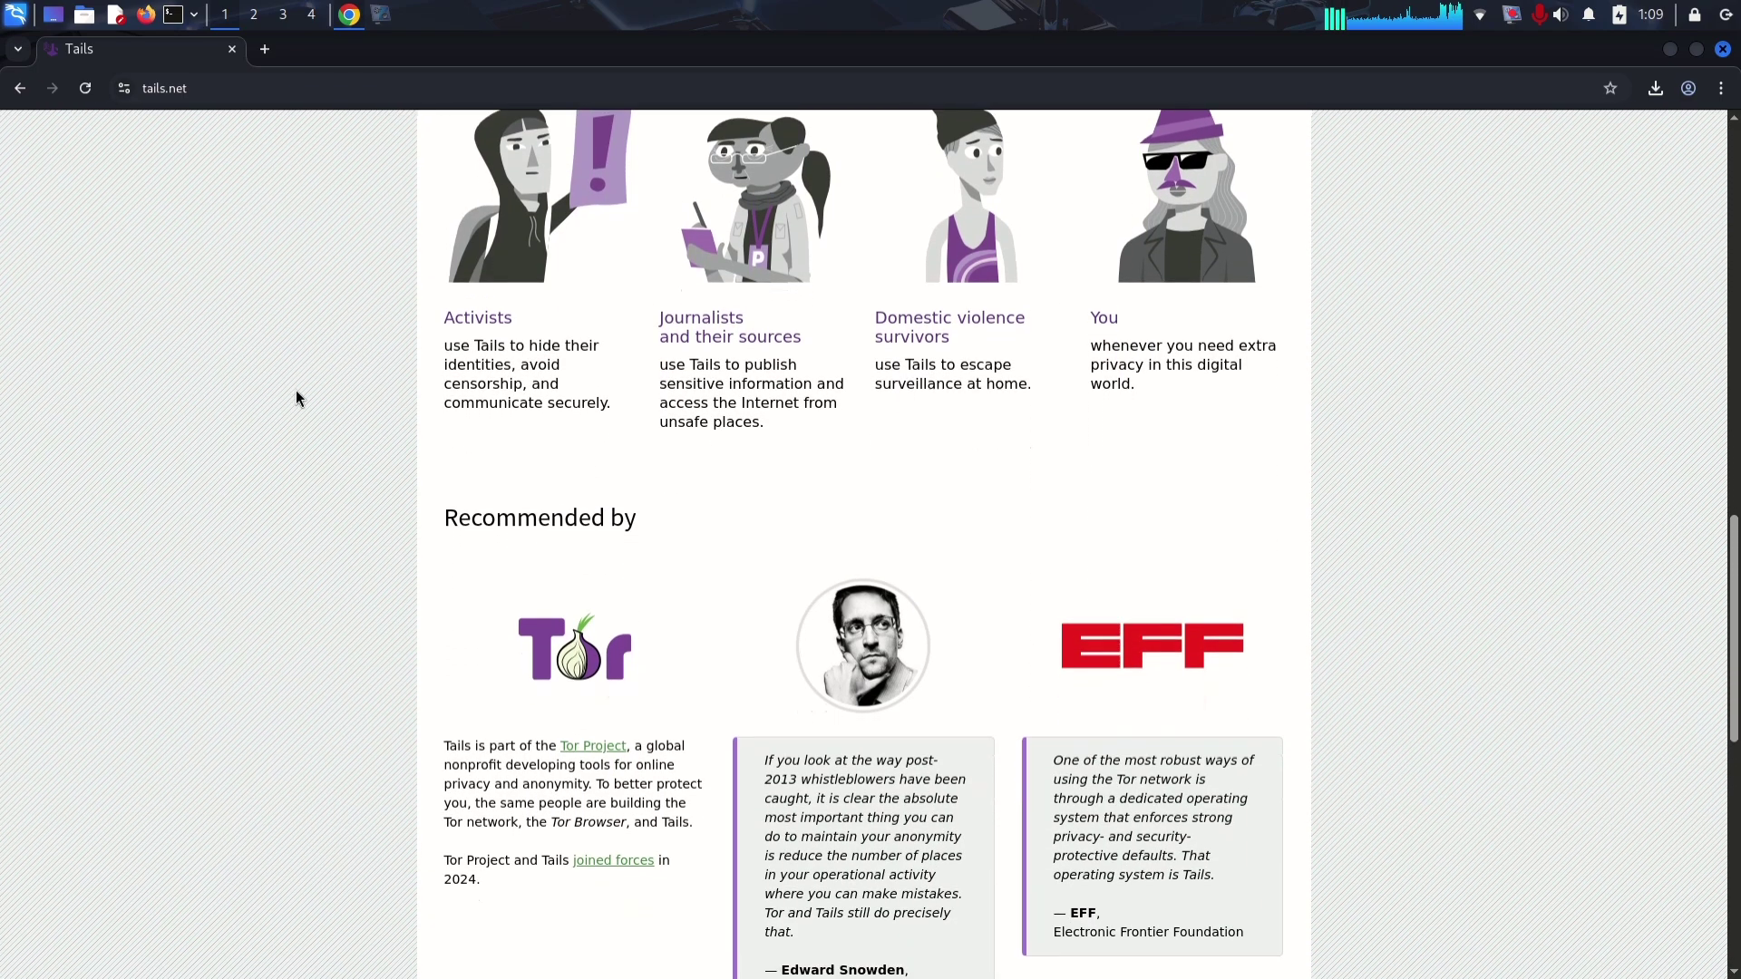
scroll(296, 397, down, 4)
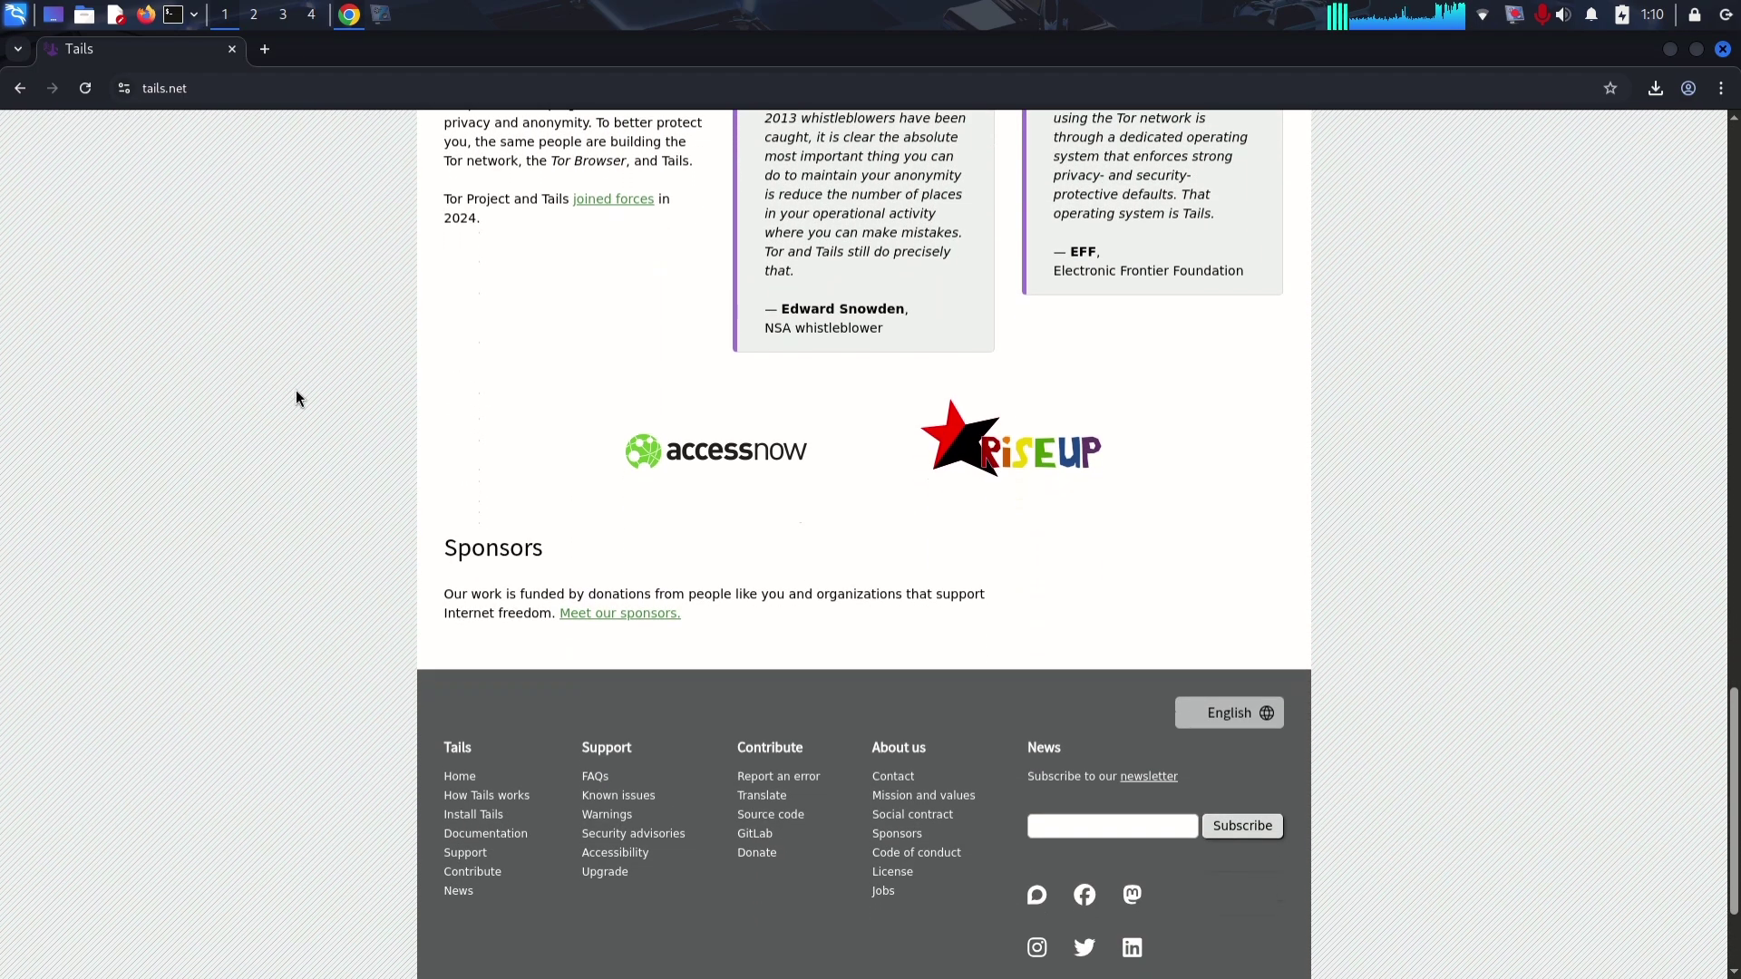
scroll(296, 397, up, 12)
scroll(295, 397, up, 10)
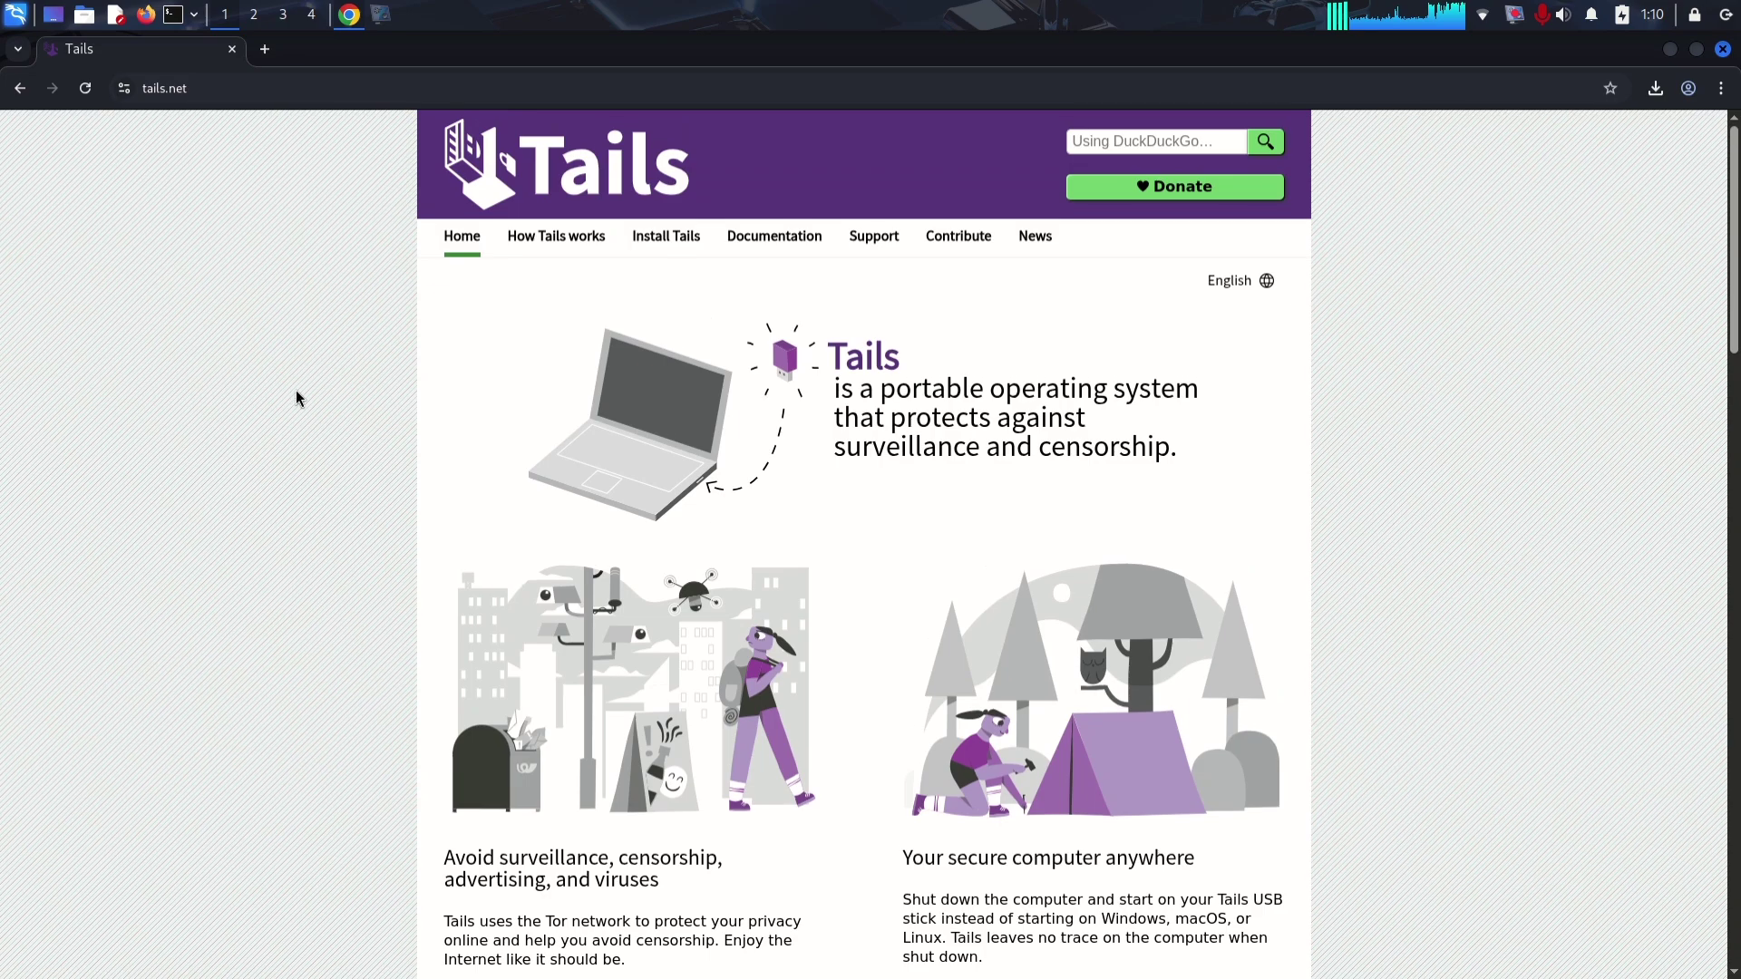
Step: From the Linux install instructions, download the Tails 6.14.2 USB image and check its progress
click(663, 234)
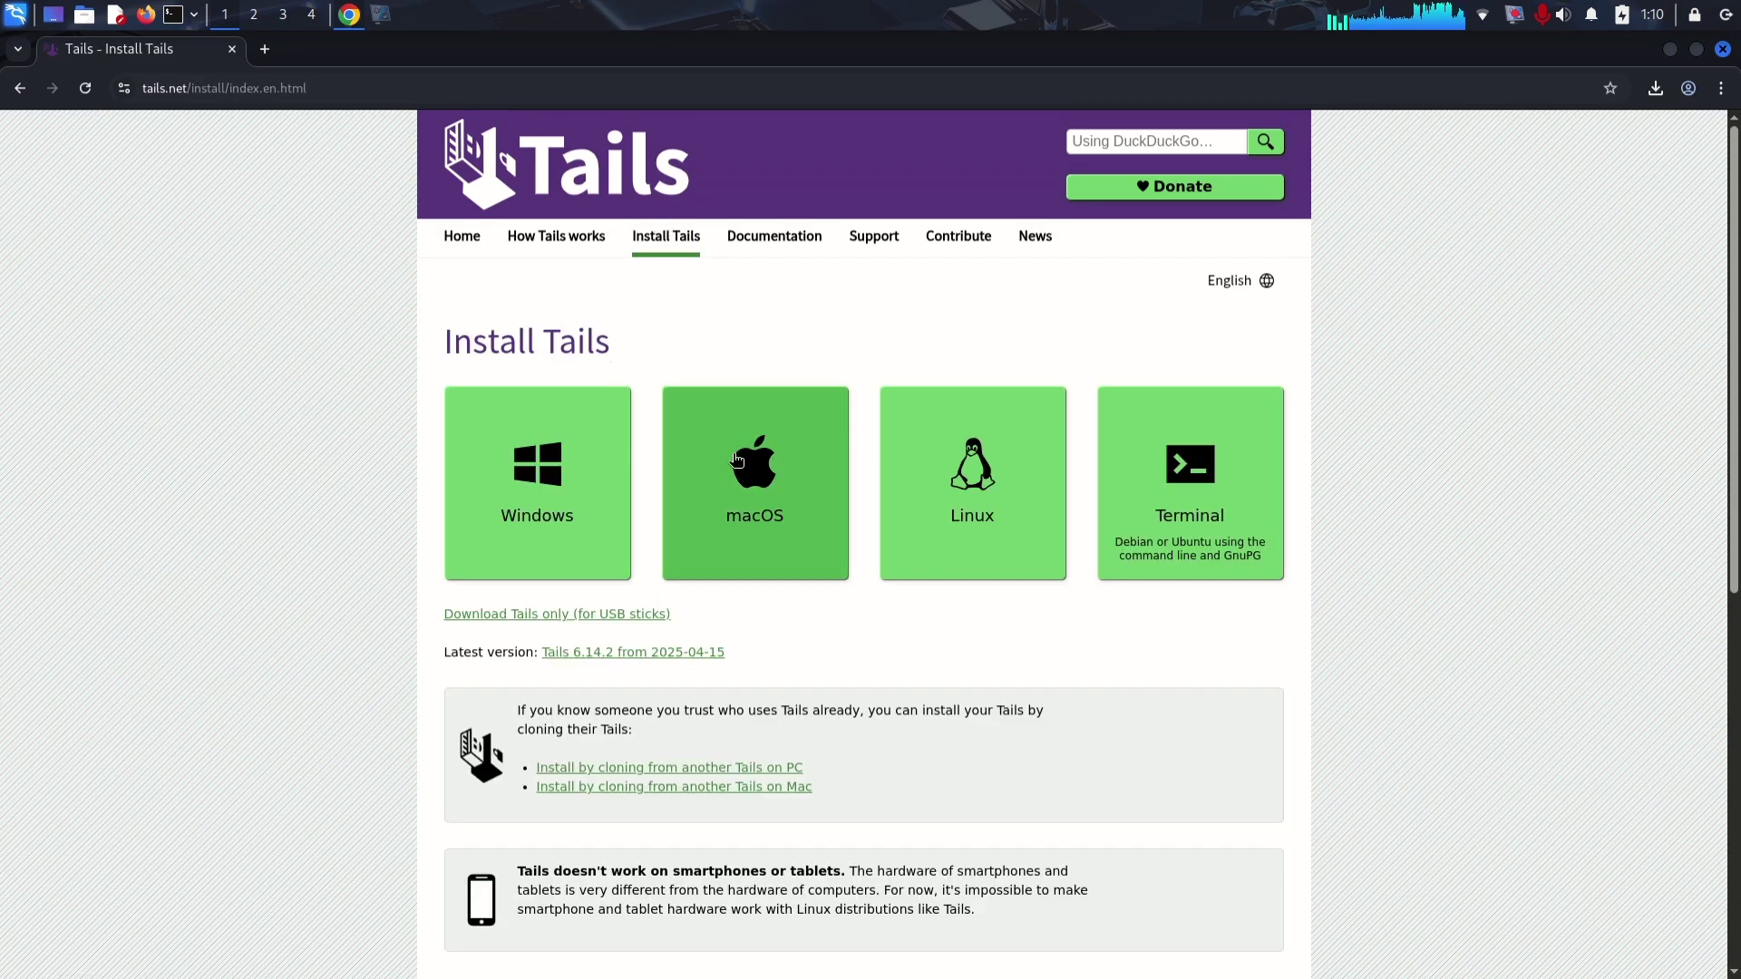
click(937, 455)
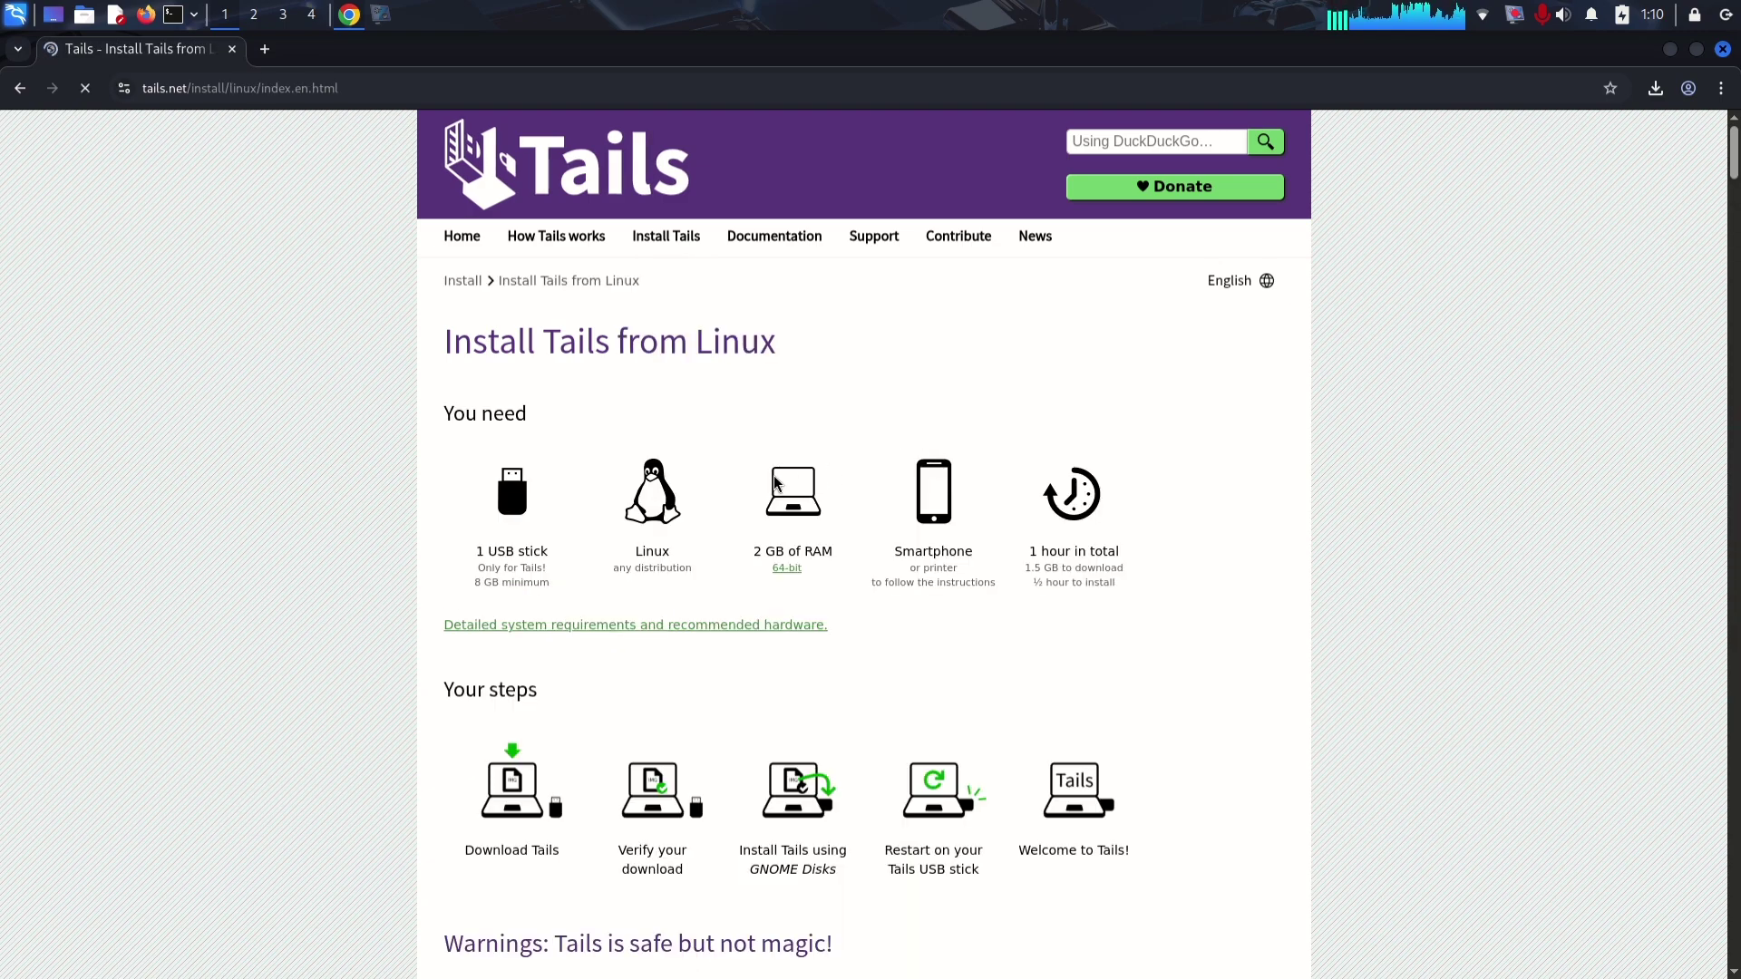
scroll(774, 483, down, 3)
scroll(774, 482, down, 2)
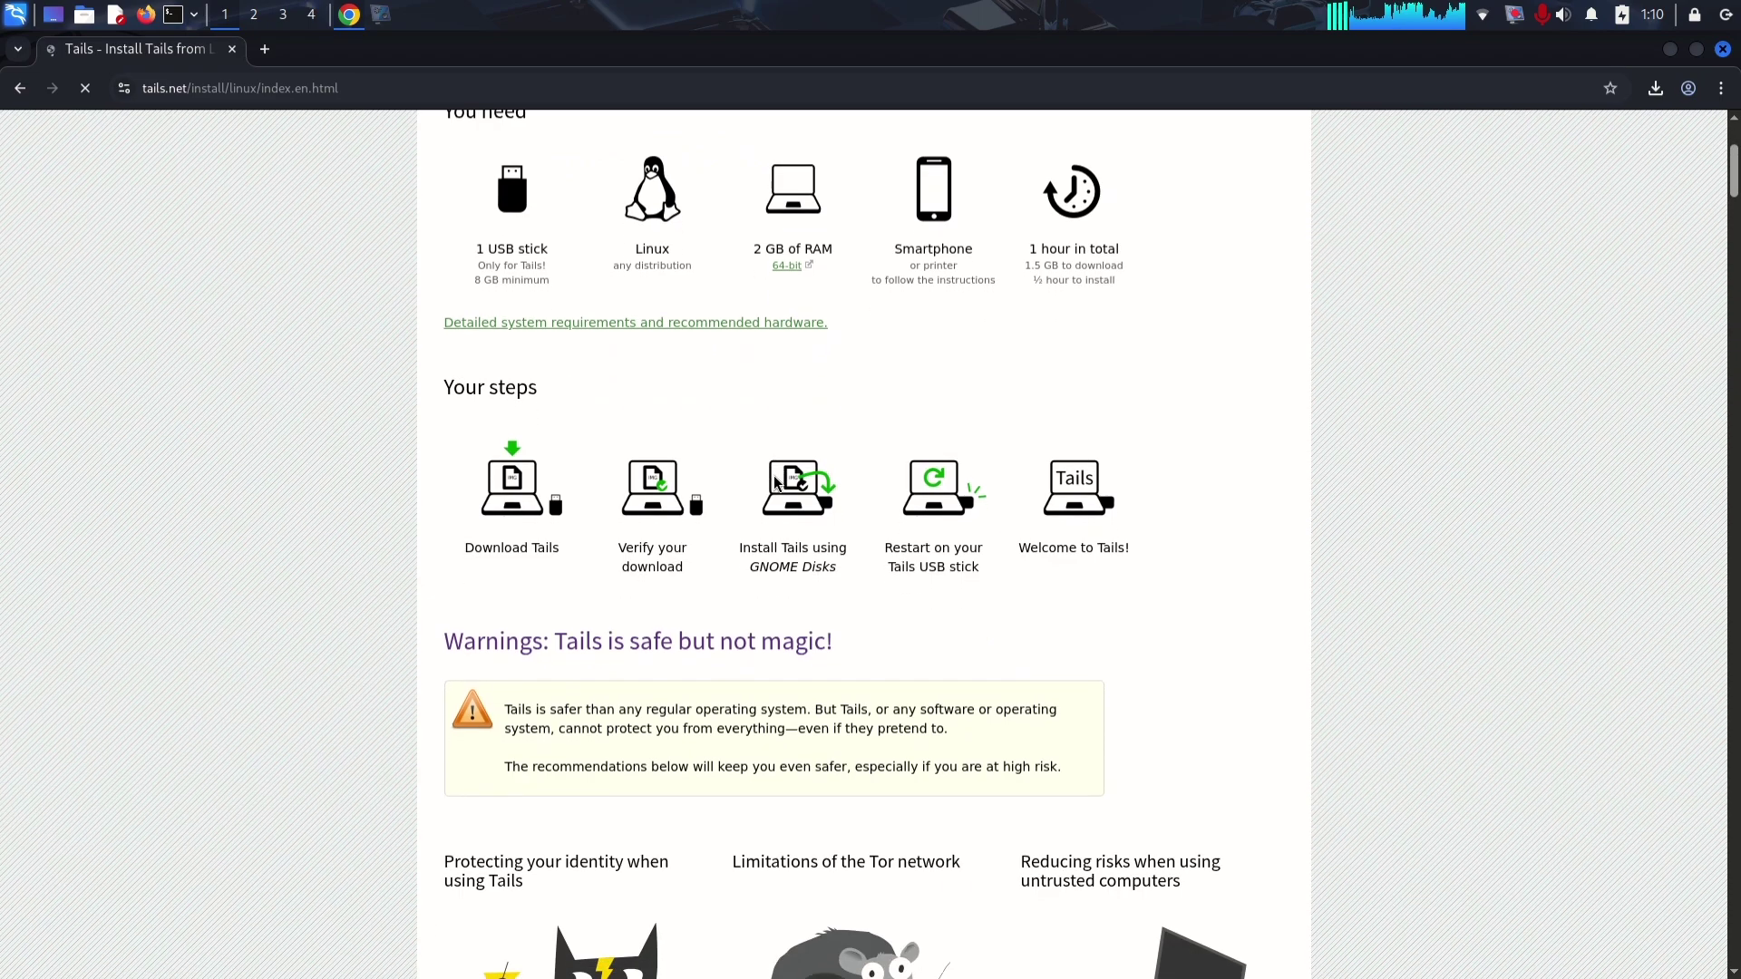
scroll(777, 480, down, 5)
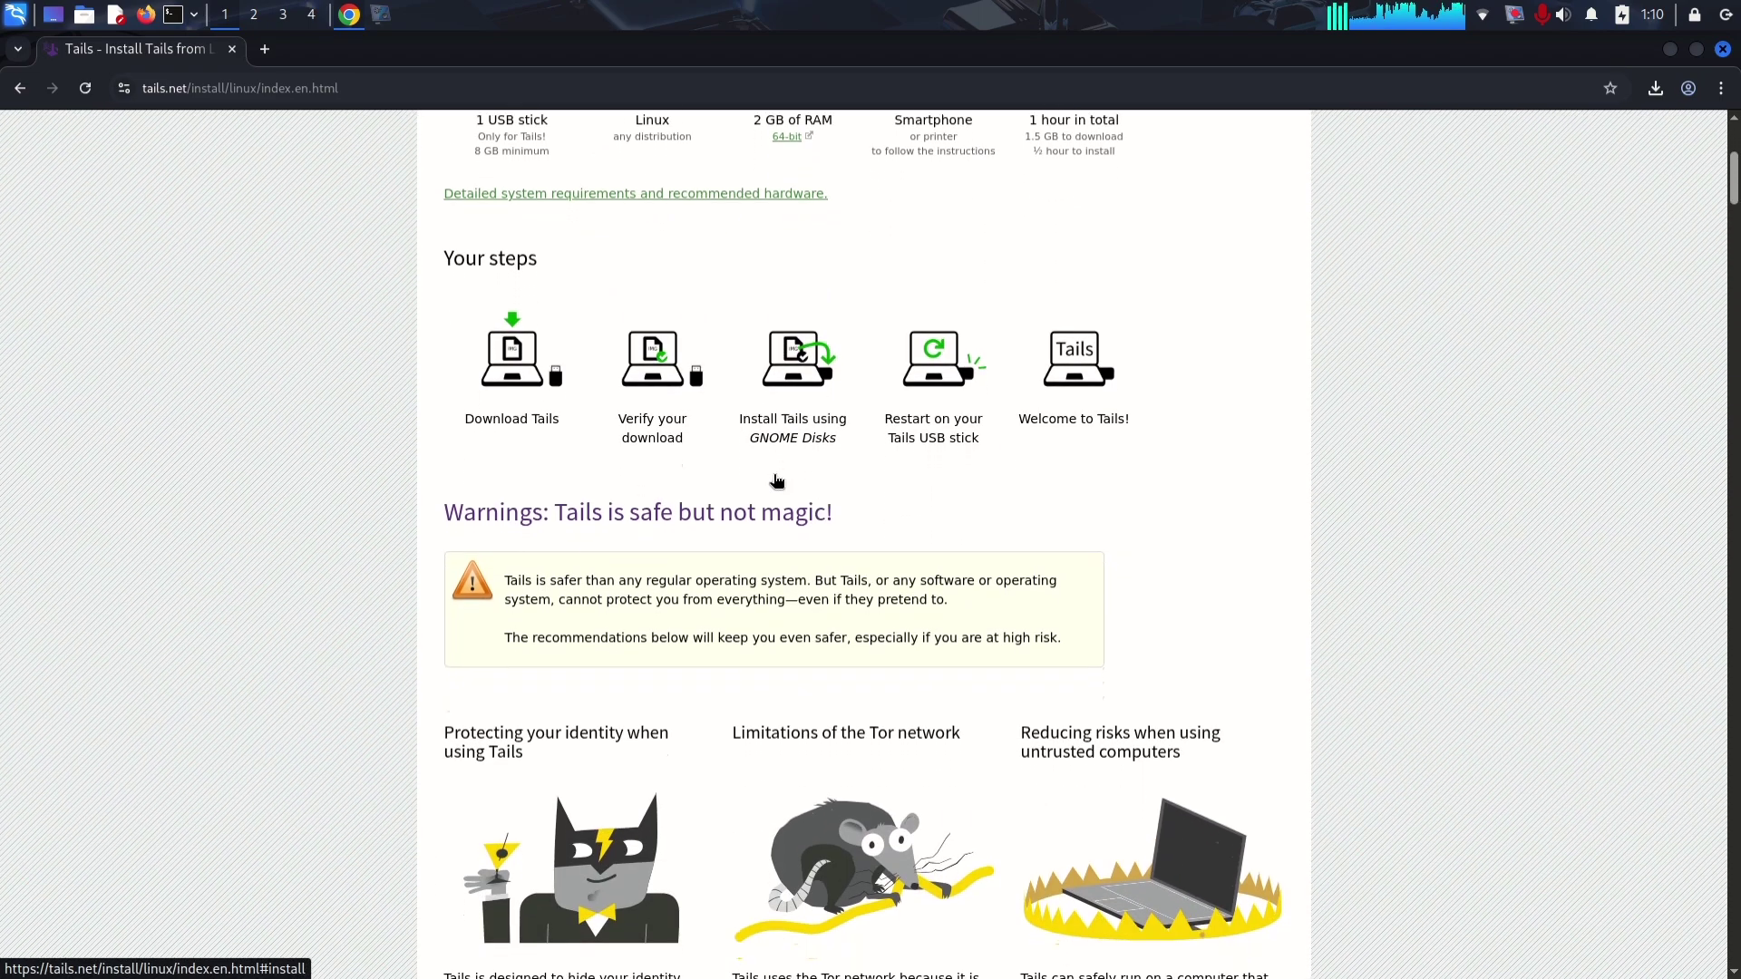
scroll(776, 481, down, 5)
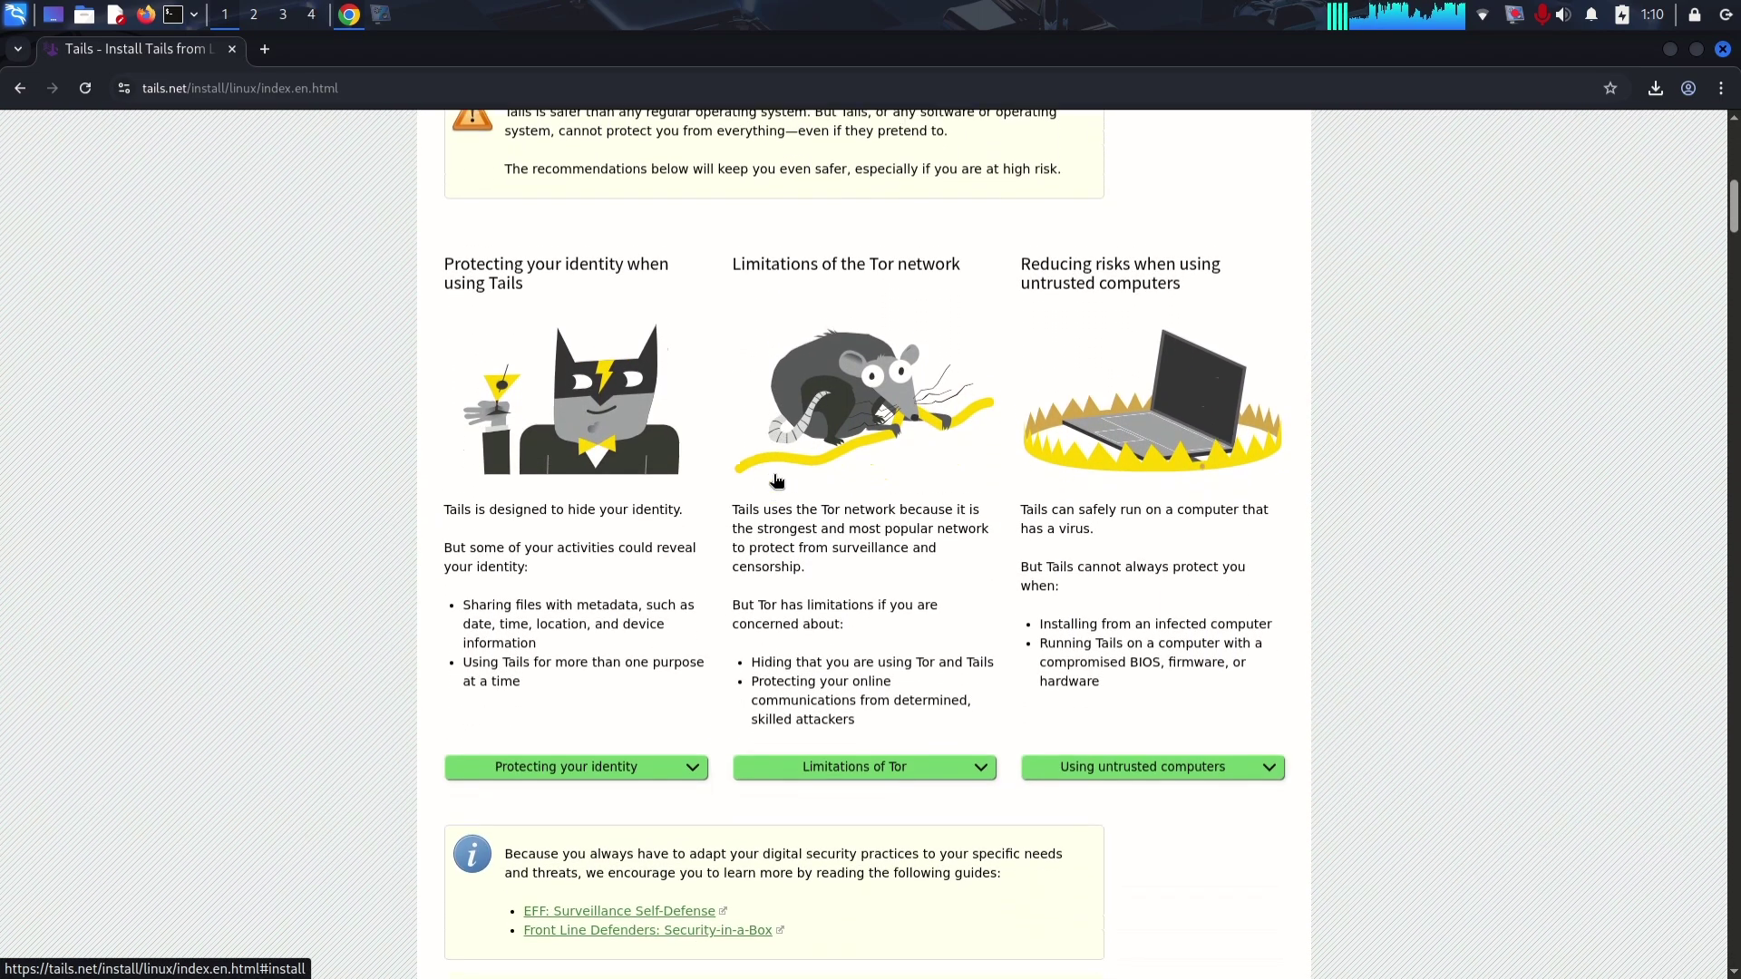
scroll(775, 481, down, 4)
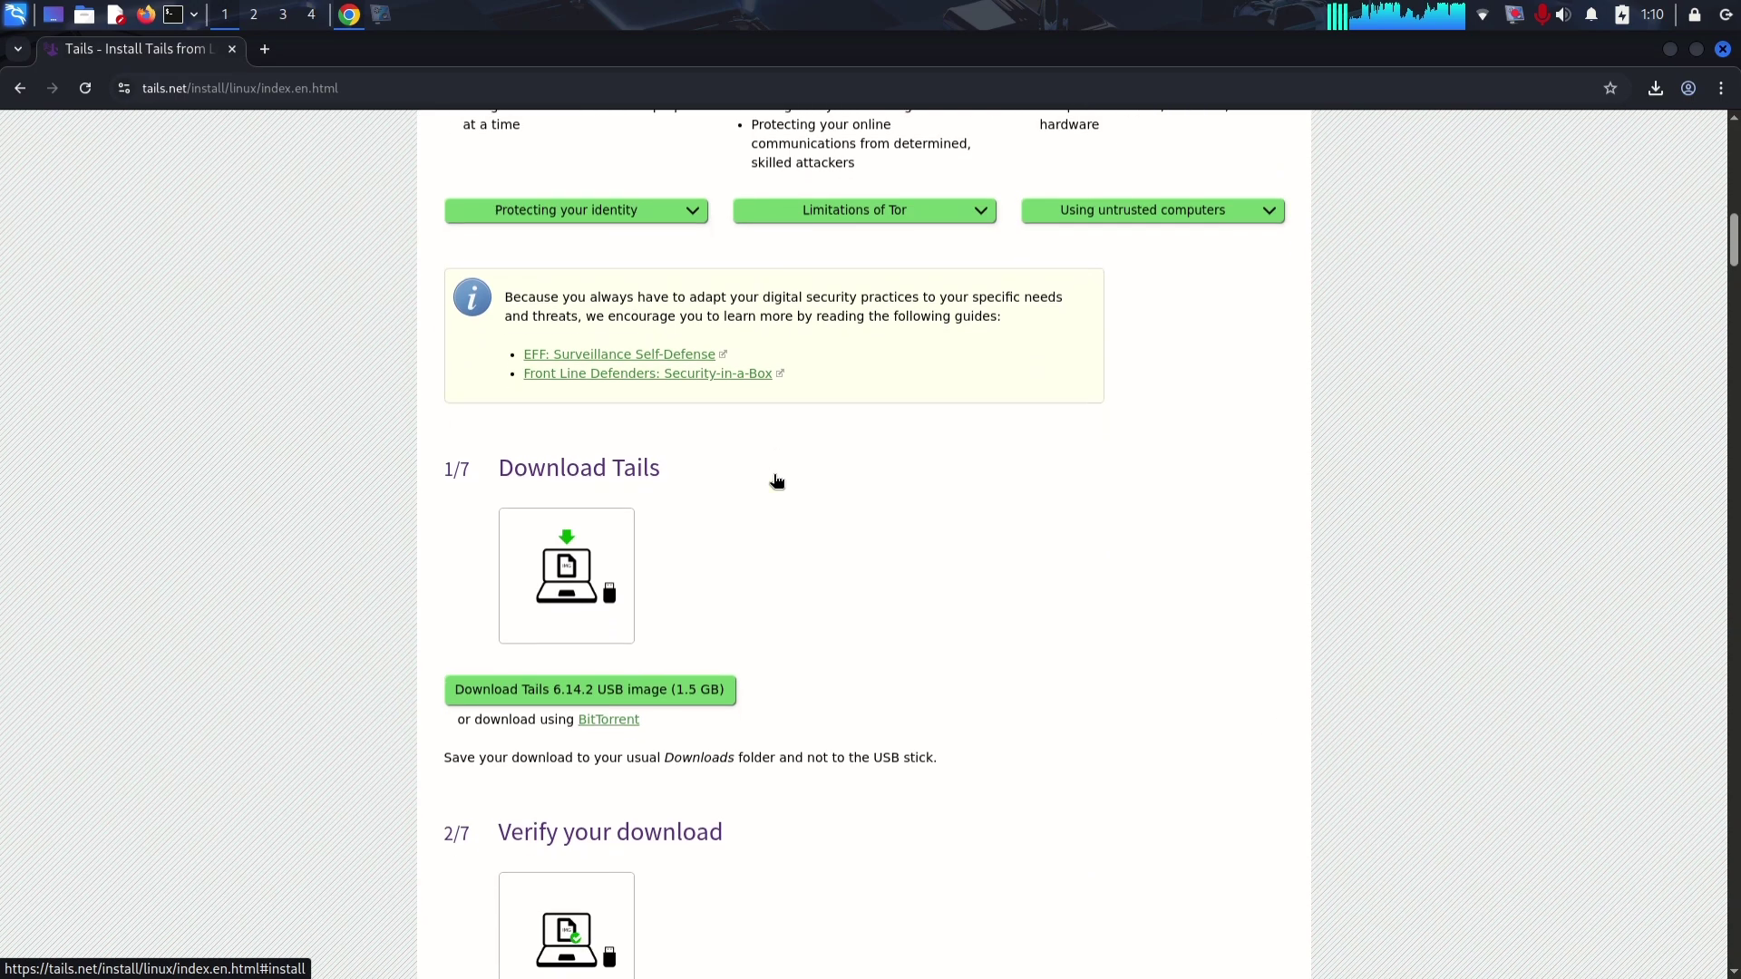
click(678, 533)
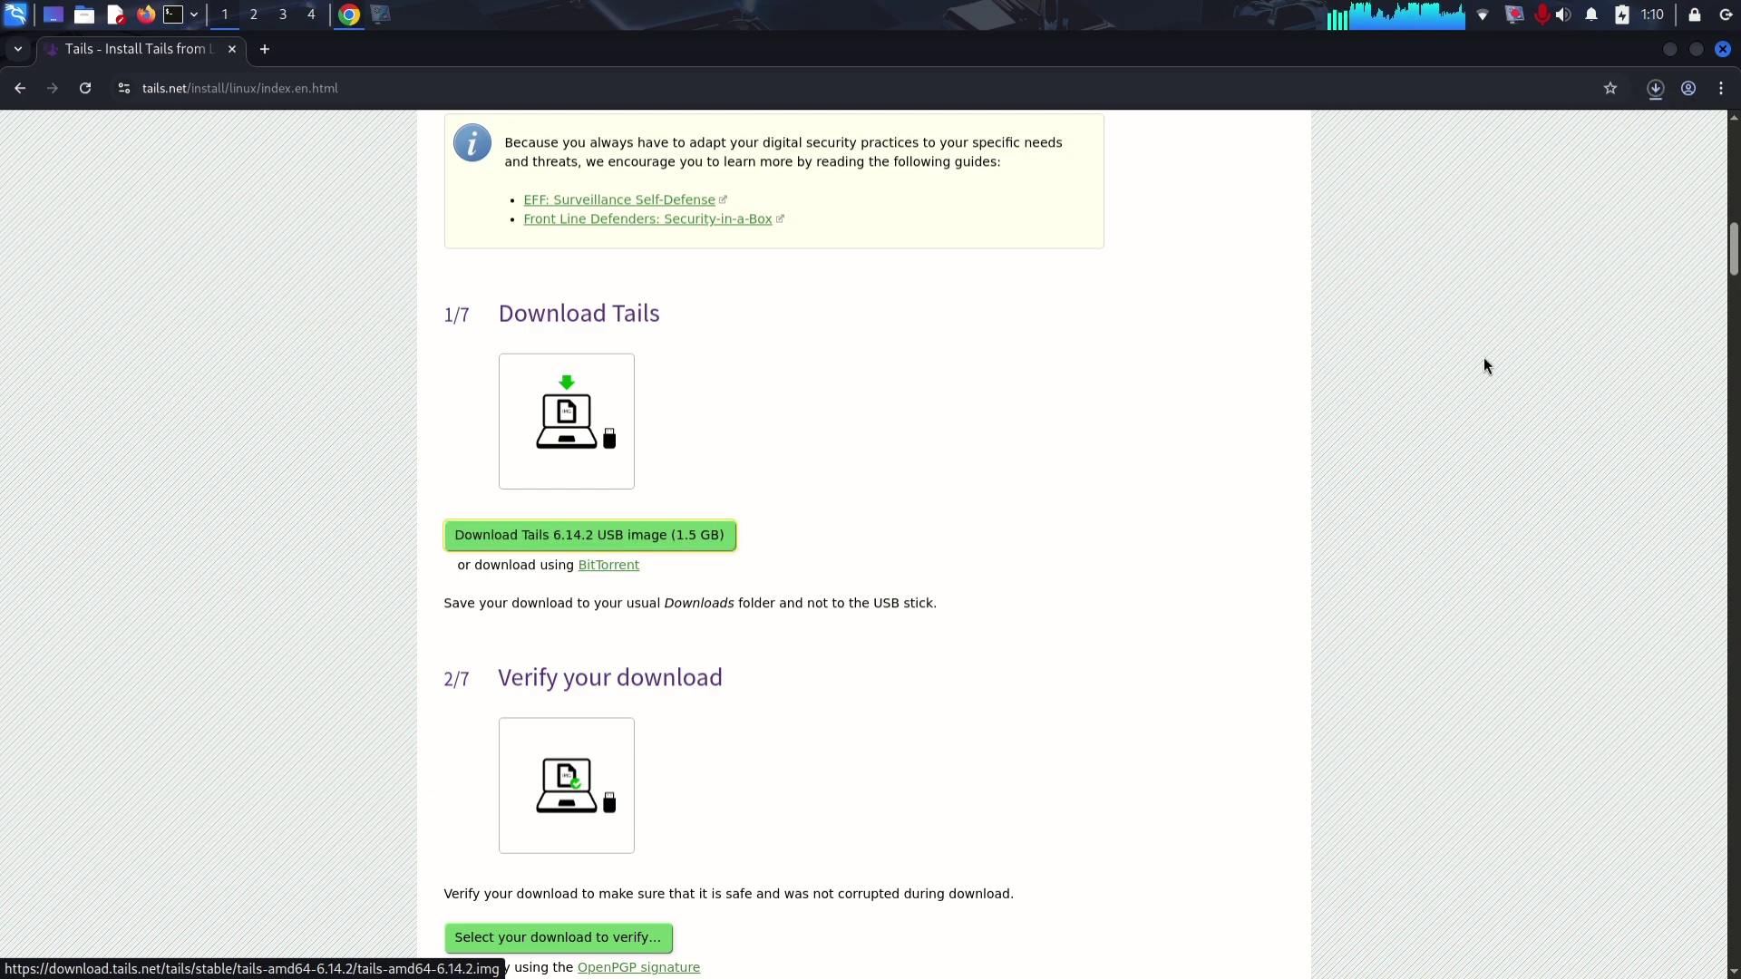
click(1655, 89)
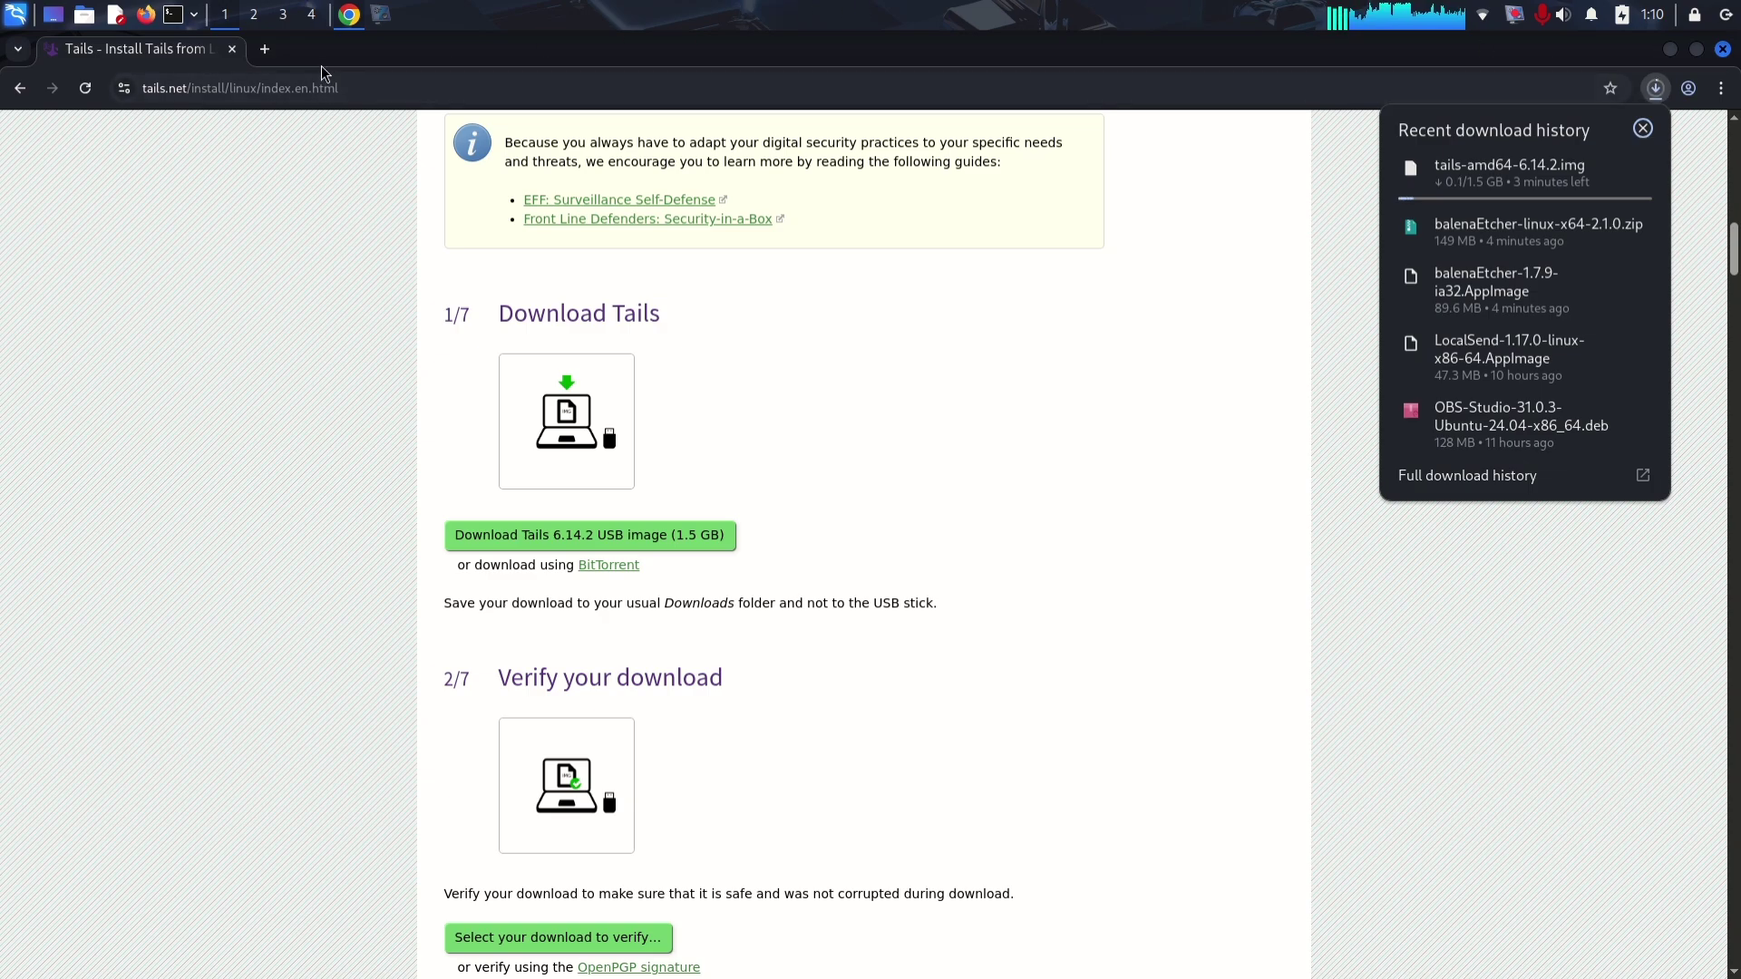
Step: Search for etcher in a new tab and open balenaEtcher's Download Etcher table
click(256, 58)
text(etcher download)
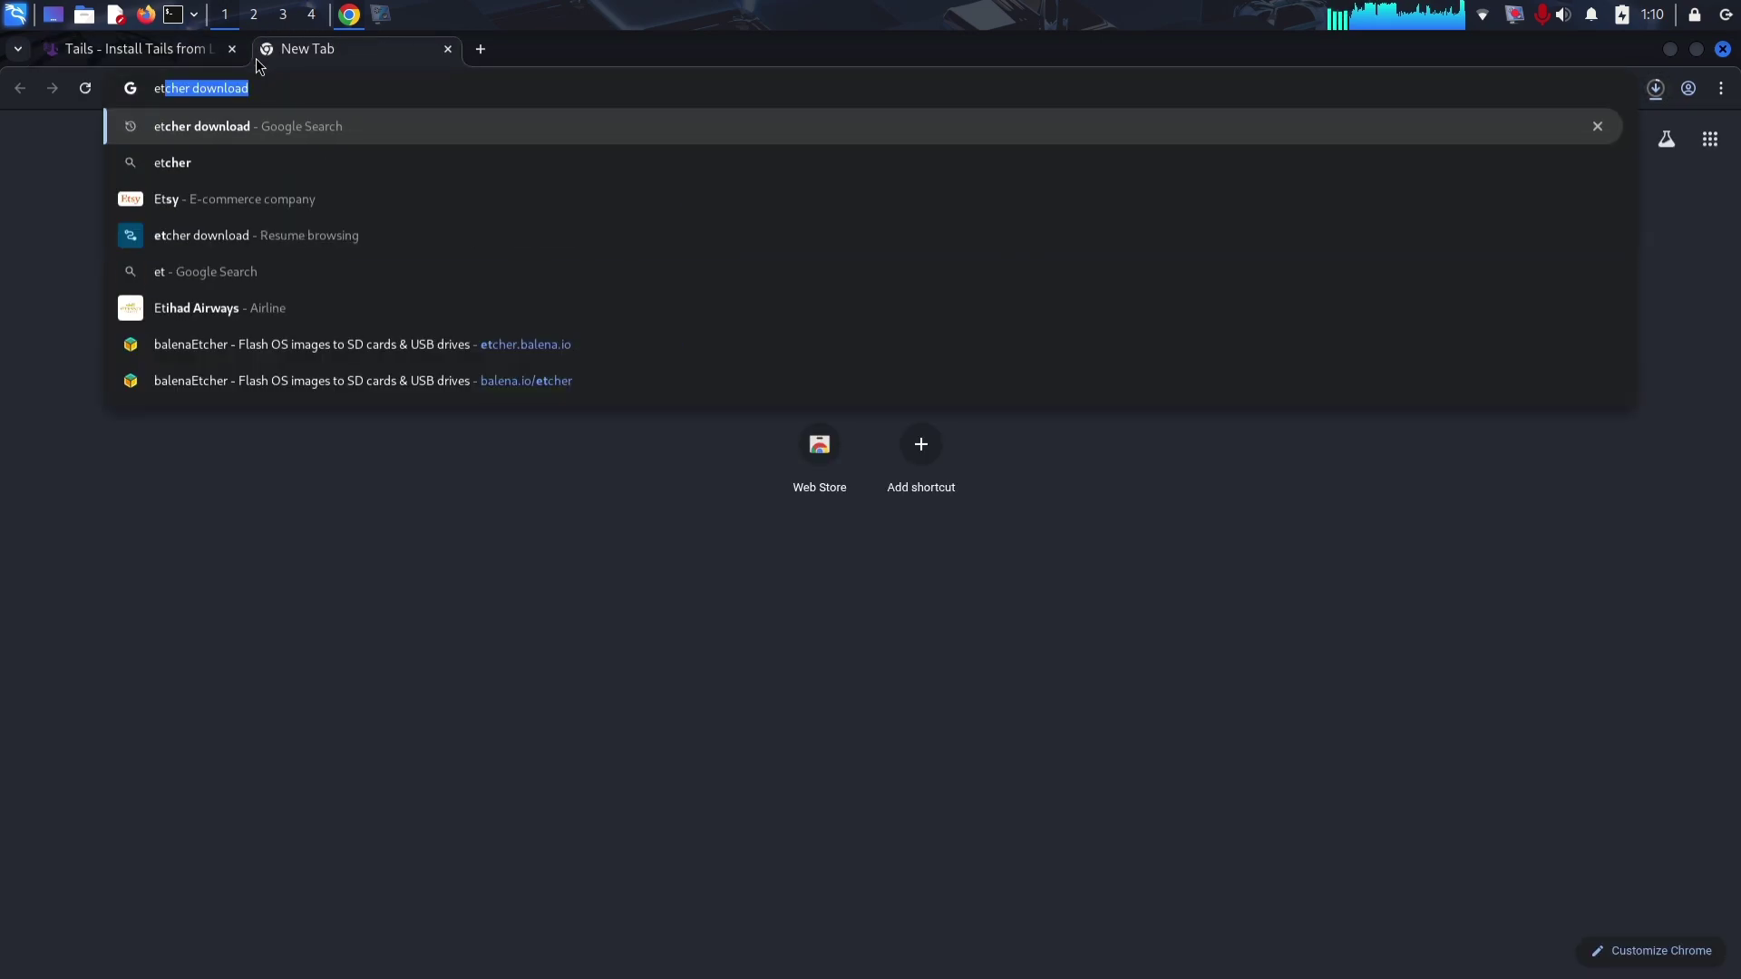
key(Return)
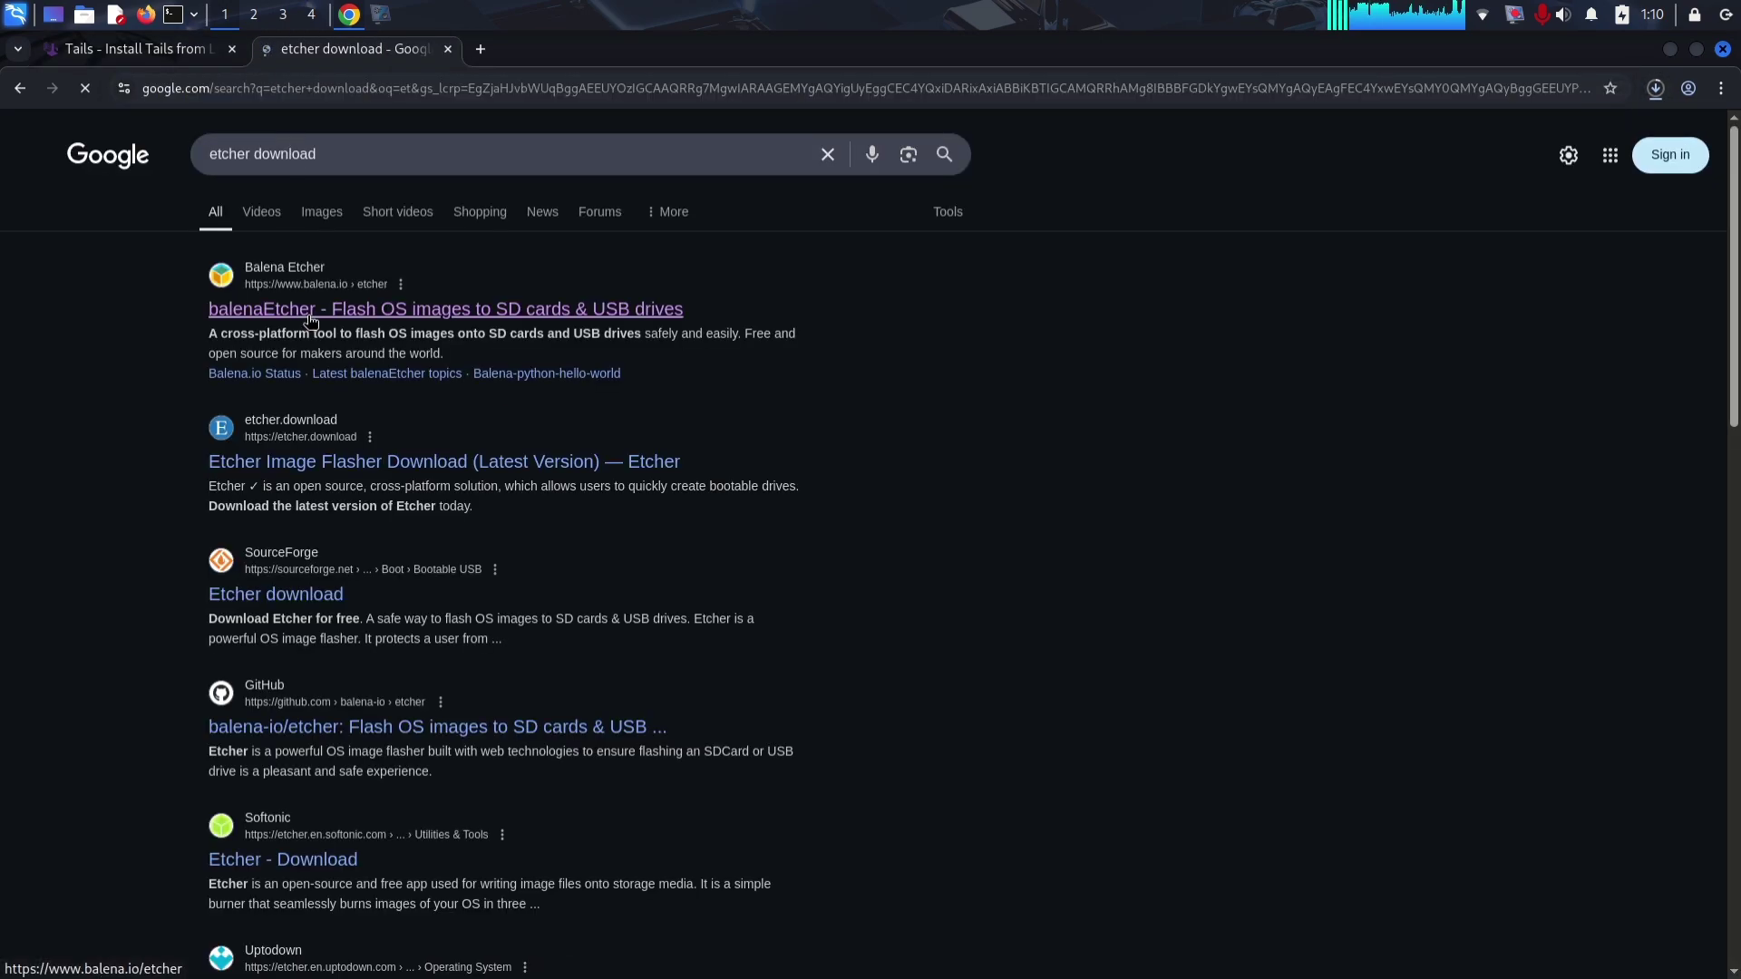
click(310, 309)
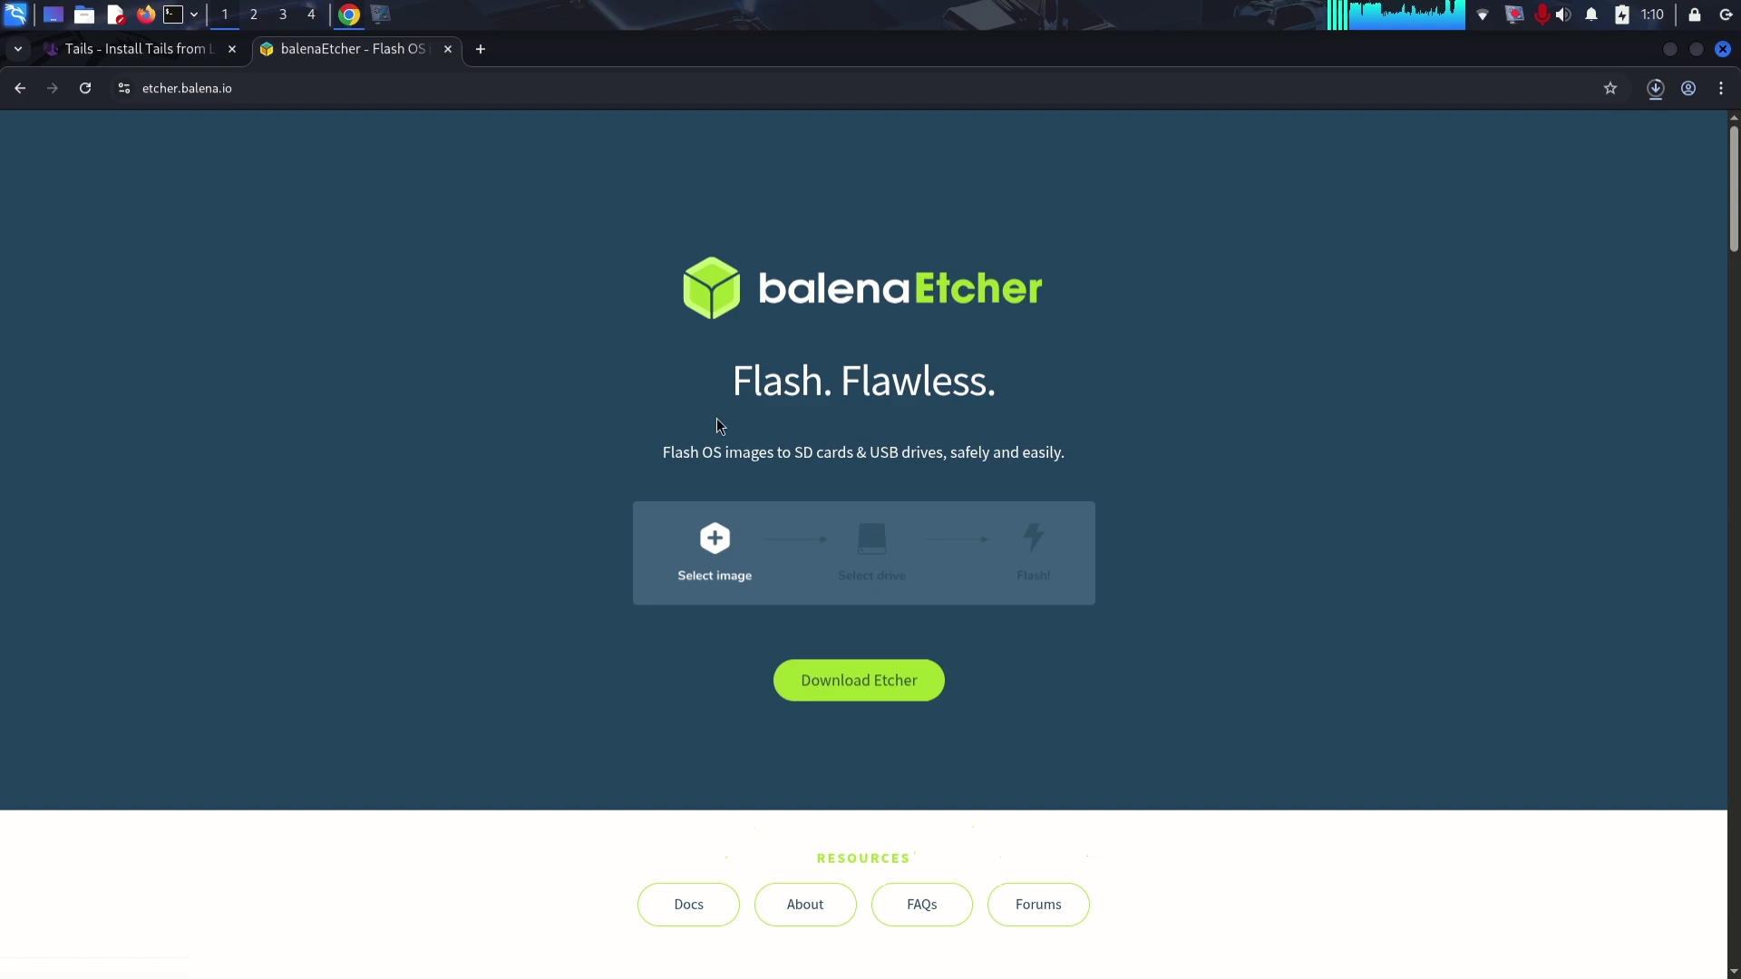
click(794, 680)
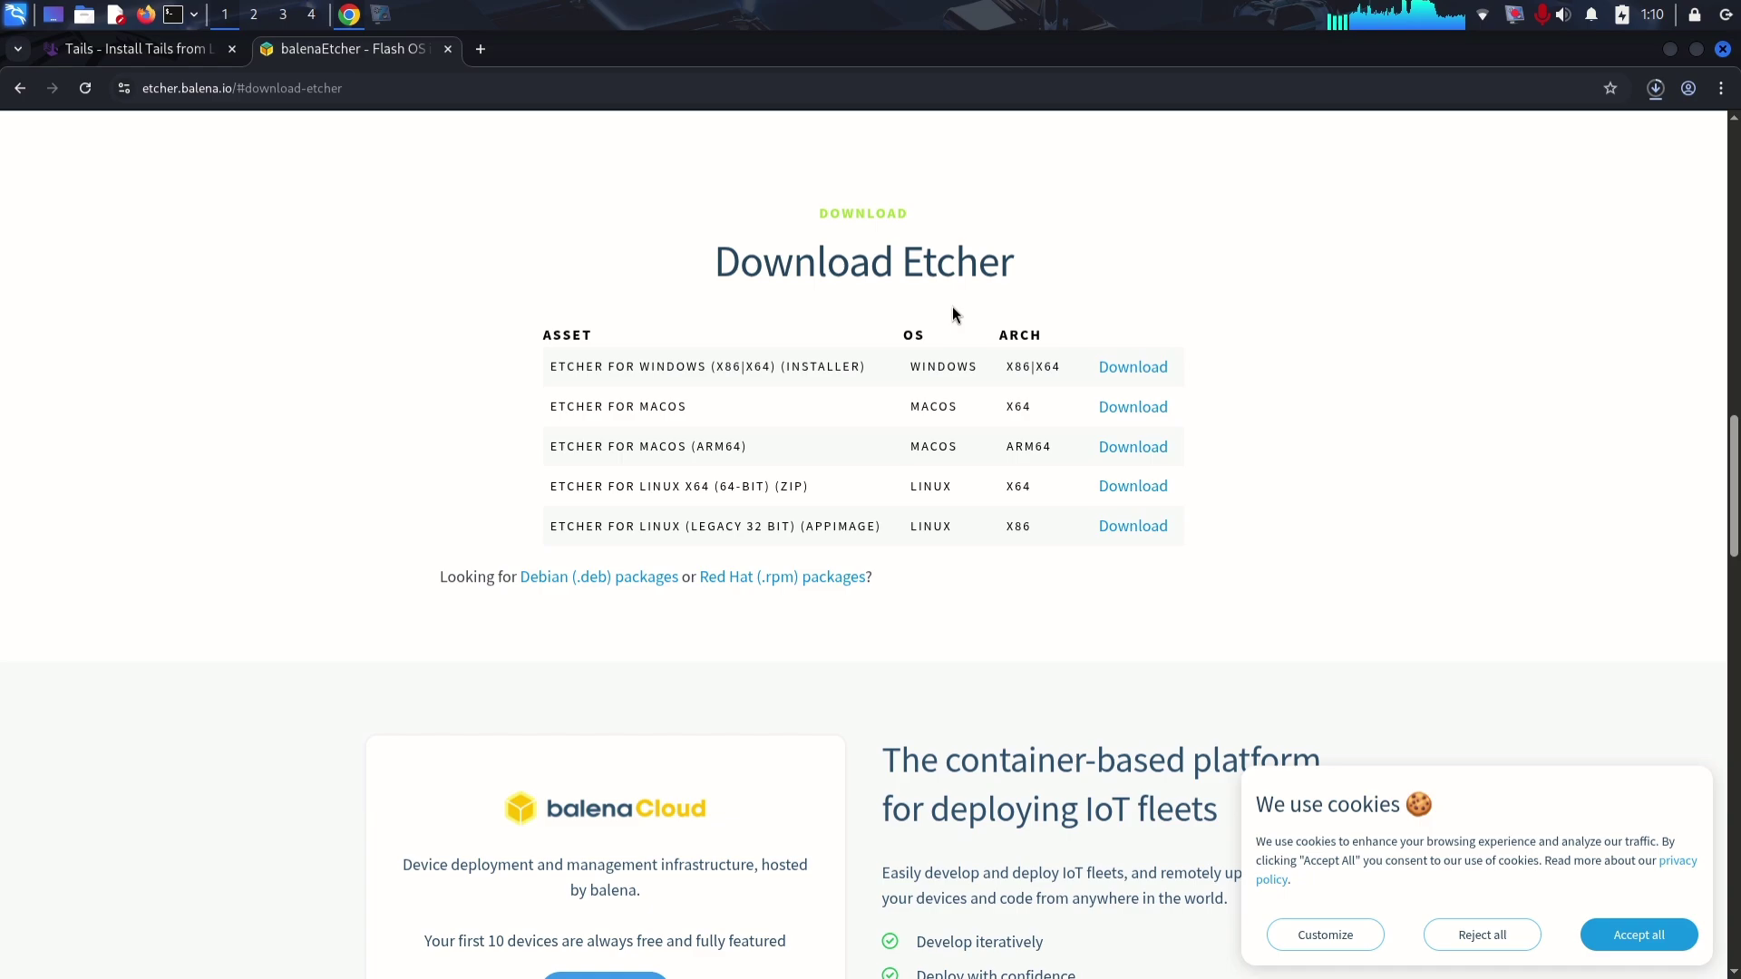
Step: Confirm the Tails image finished downloading, then browse the verification file chooser to Downloads
click(1658, 90)
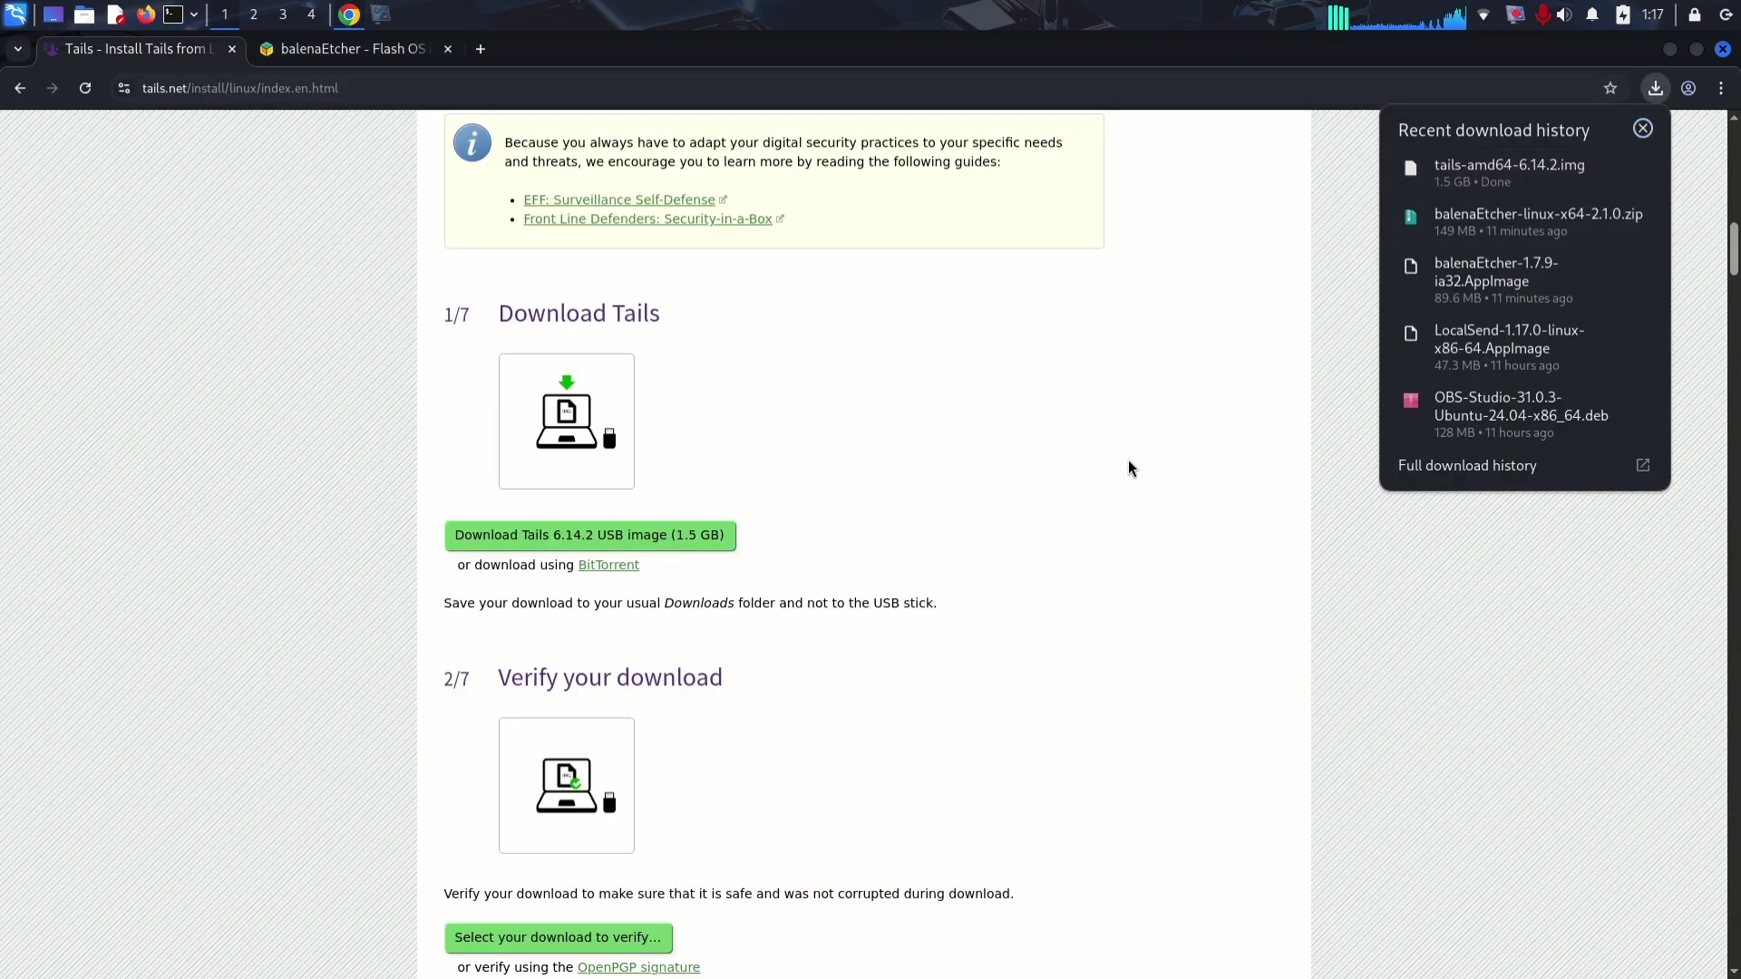
scroll(1128, 460, up, 8)
scroll(1128, 460, down, 12)
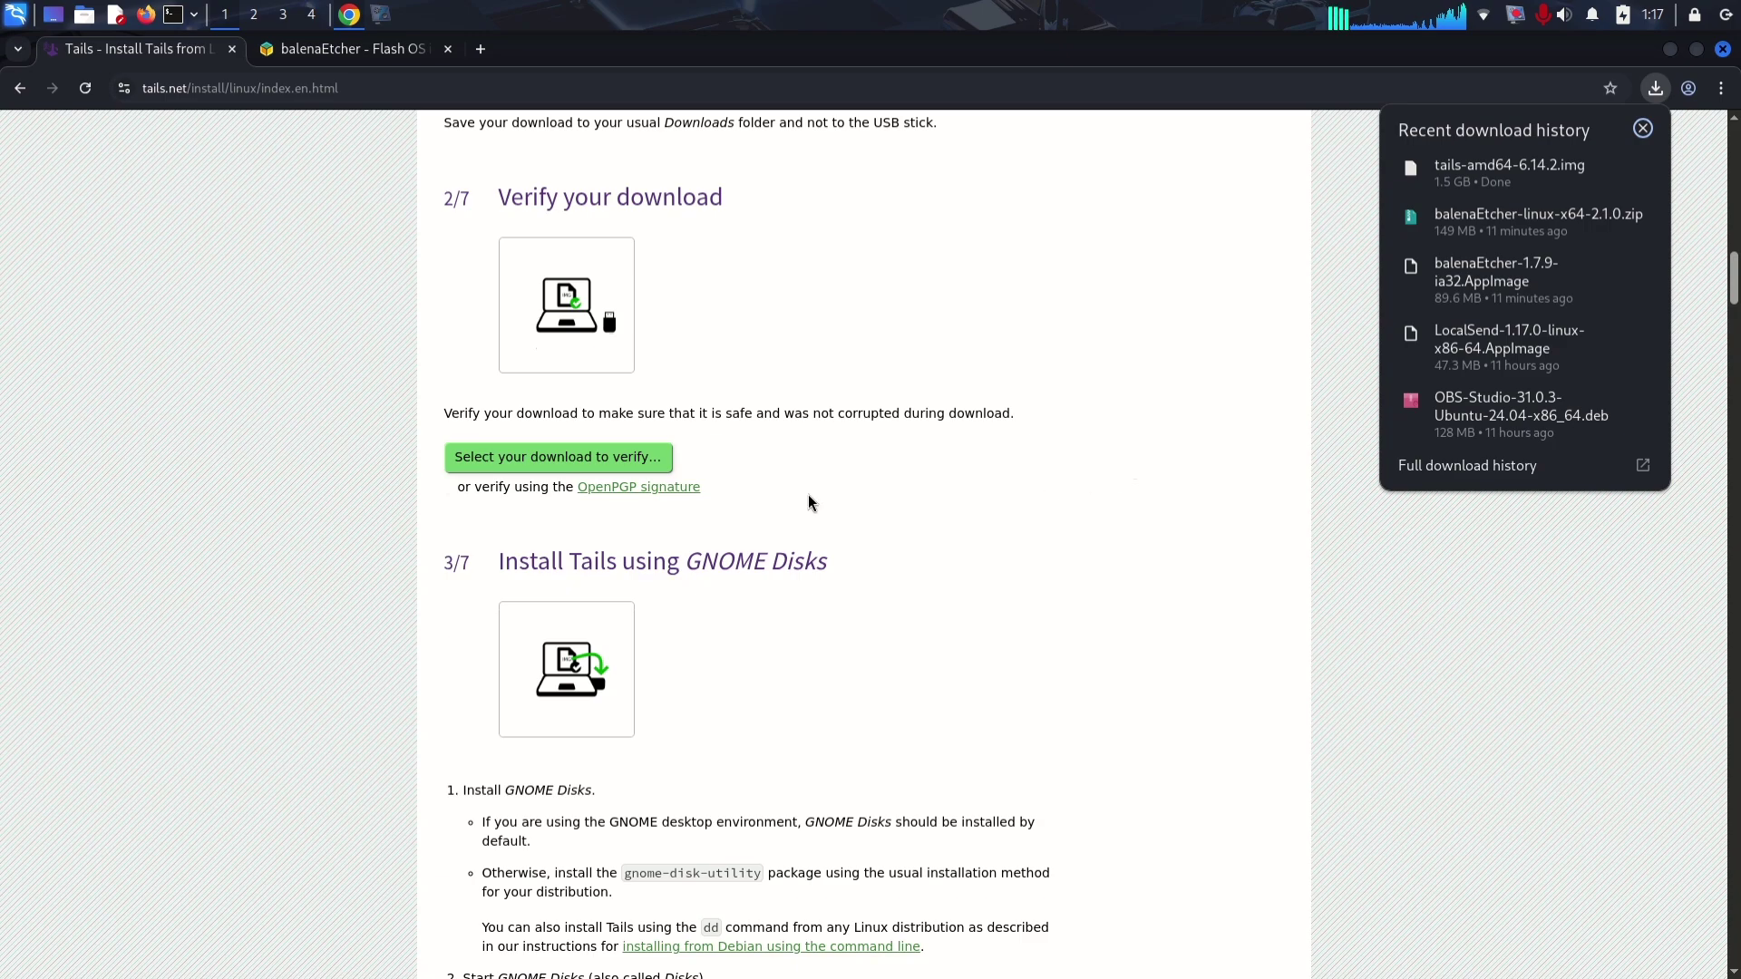
click(626, 460)
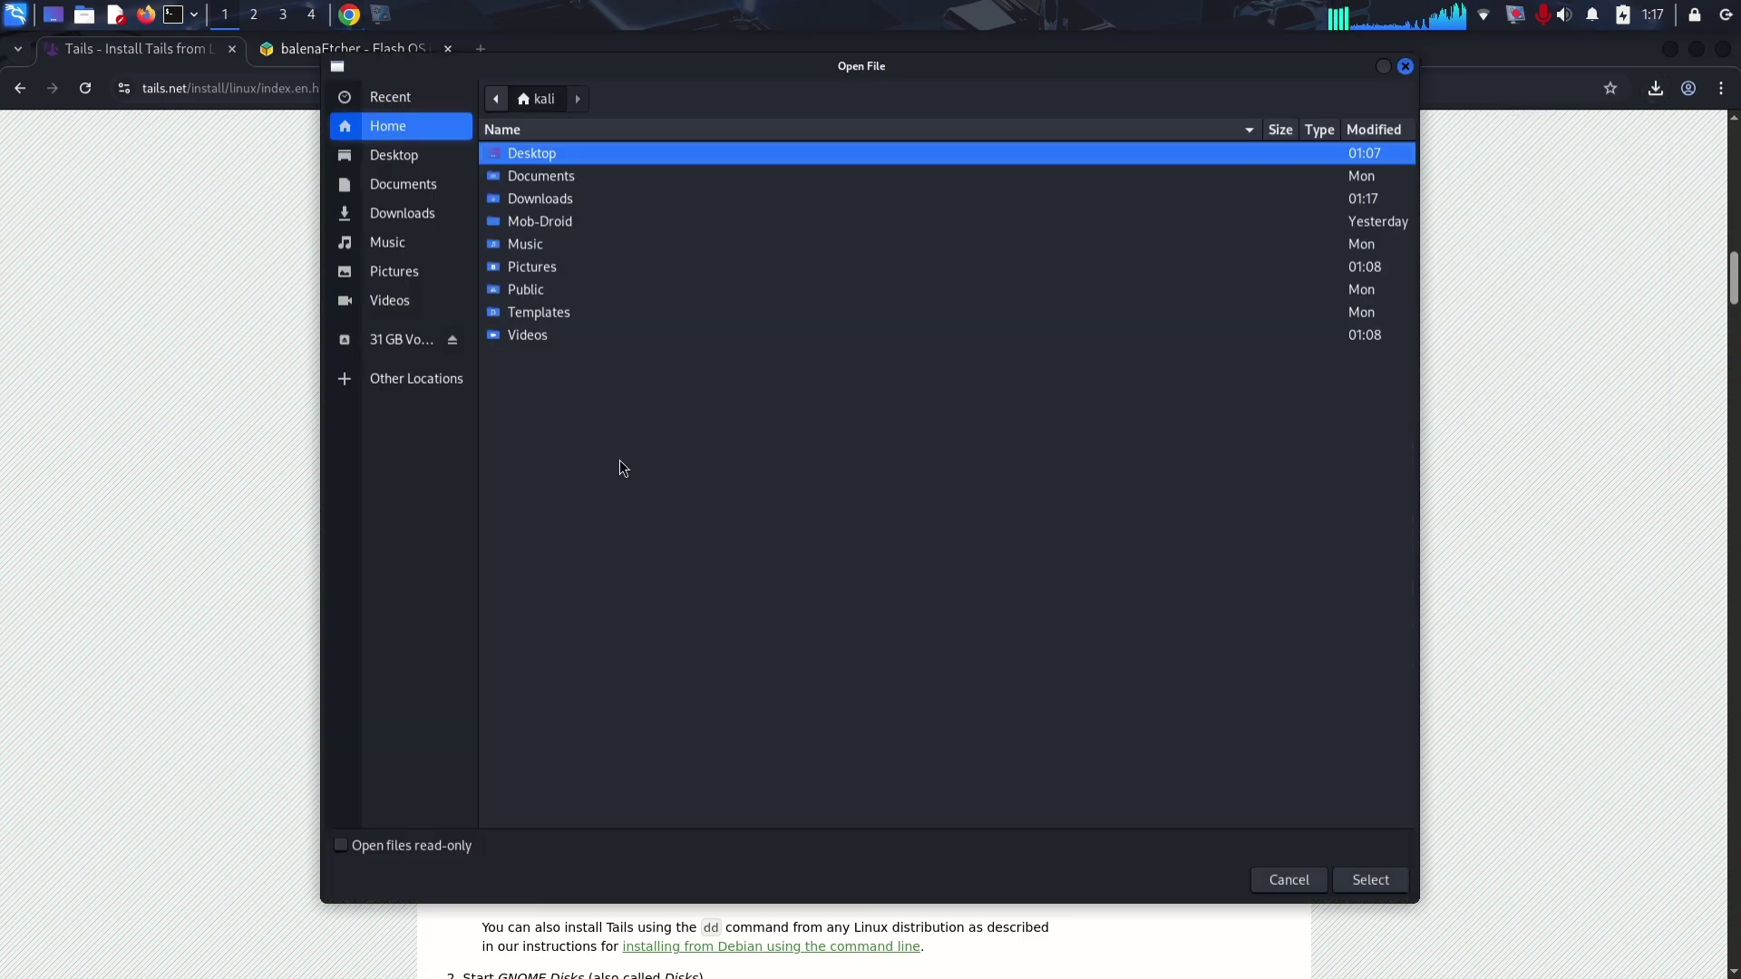
double_click(562, 199)
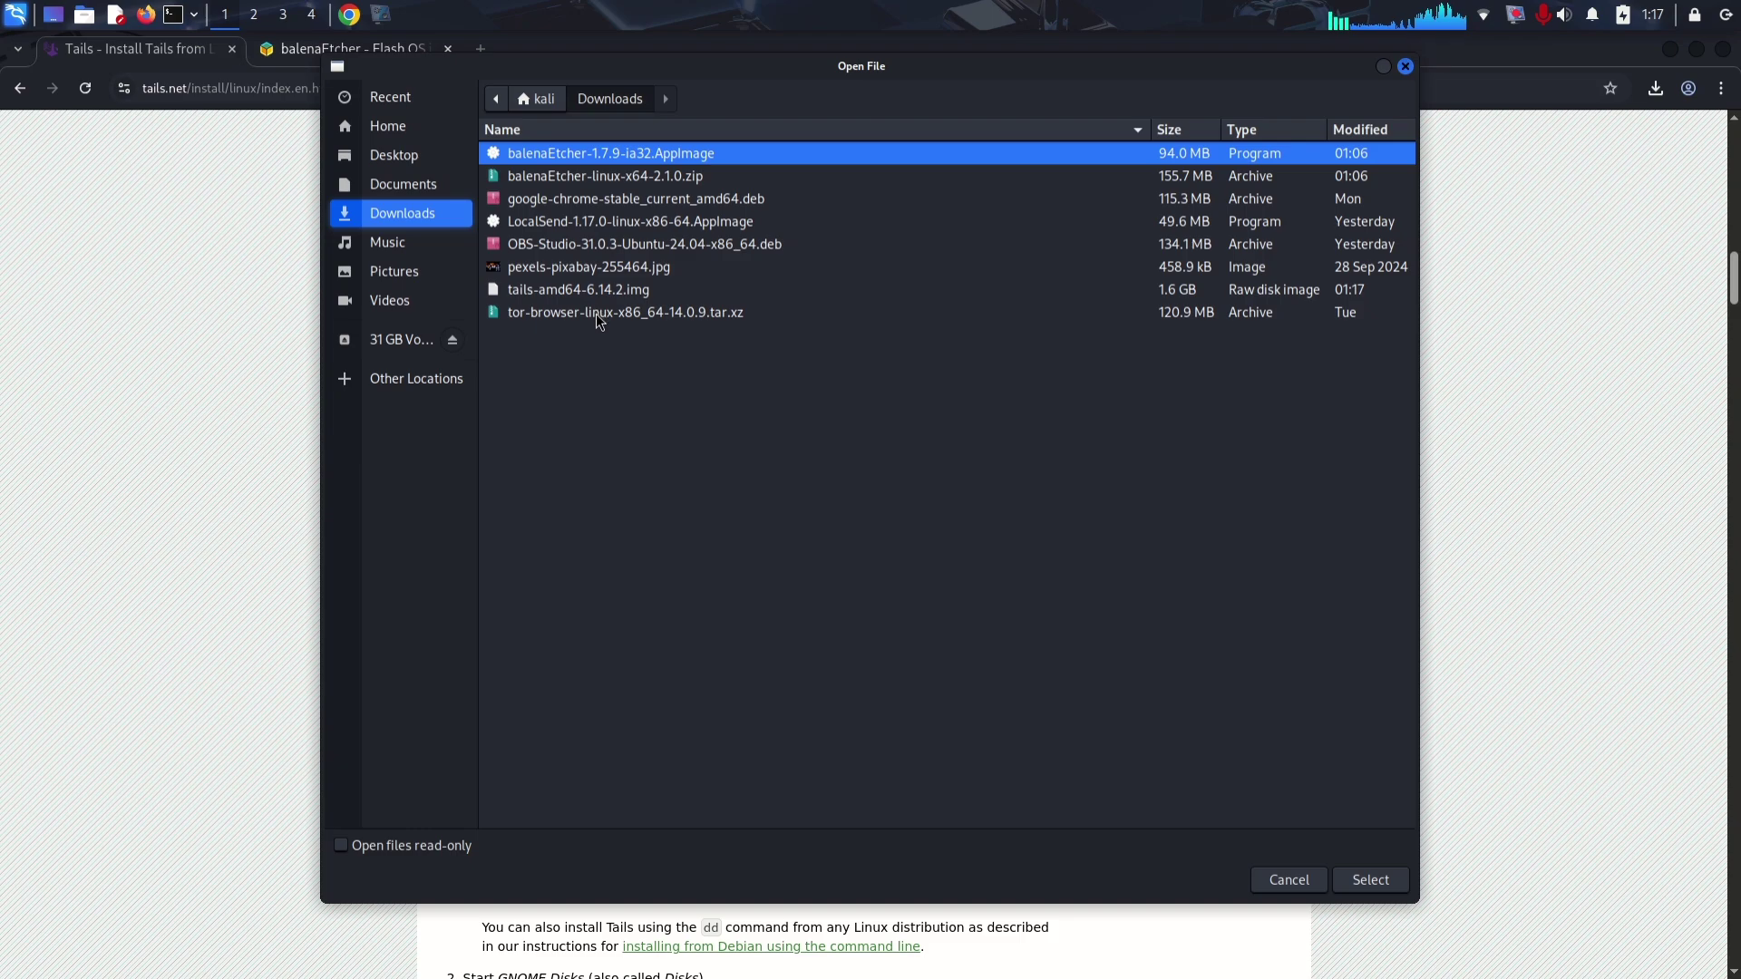
Step: Verify tails-amd64-6.14.2.img until the page reports success, then scroll through the install steps
double_click(578, 289)
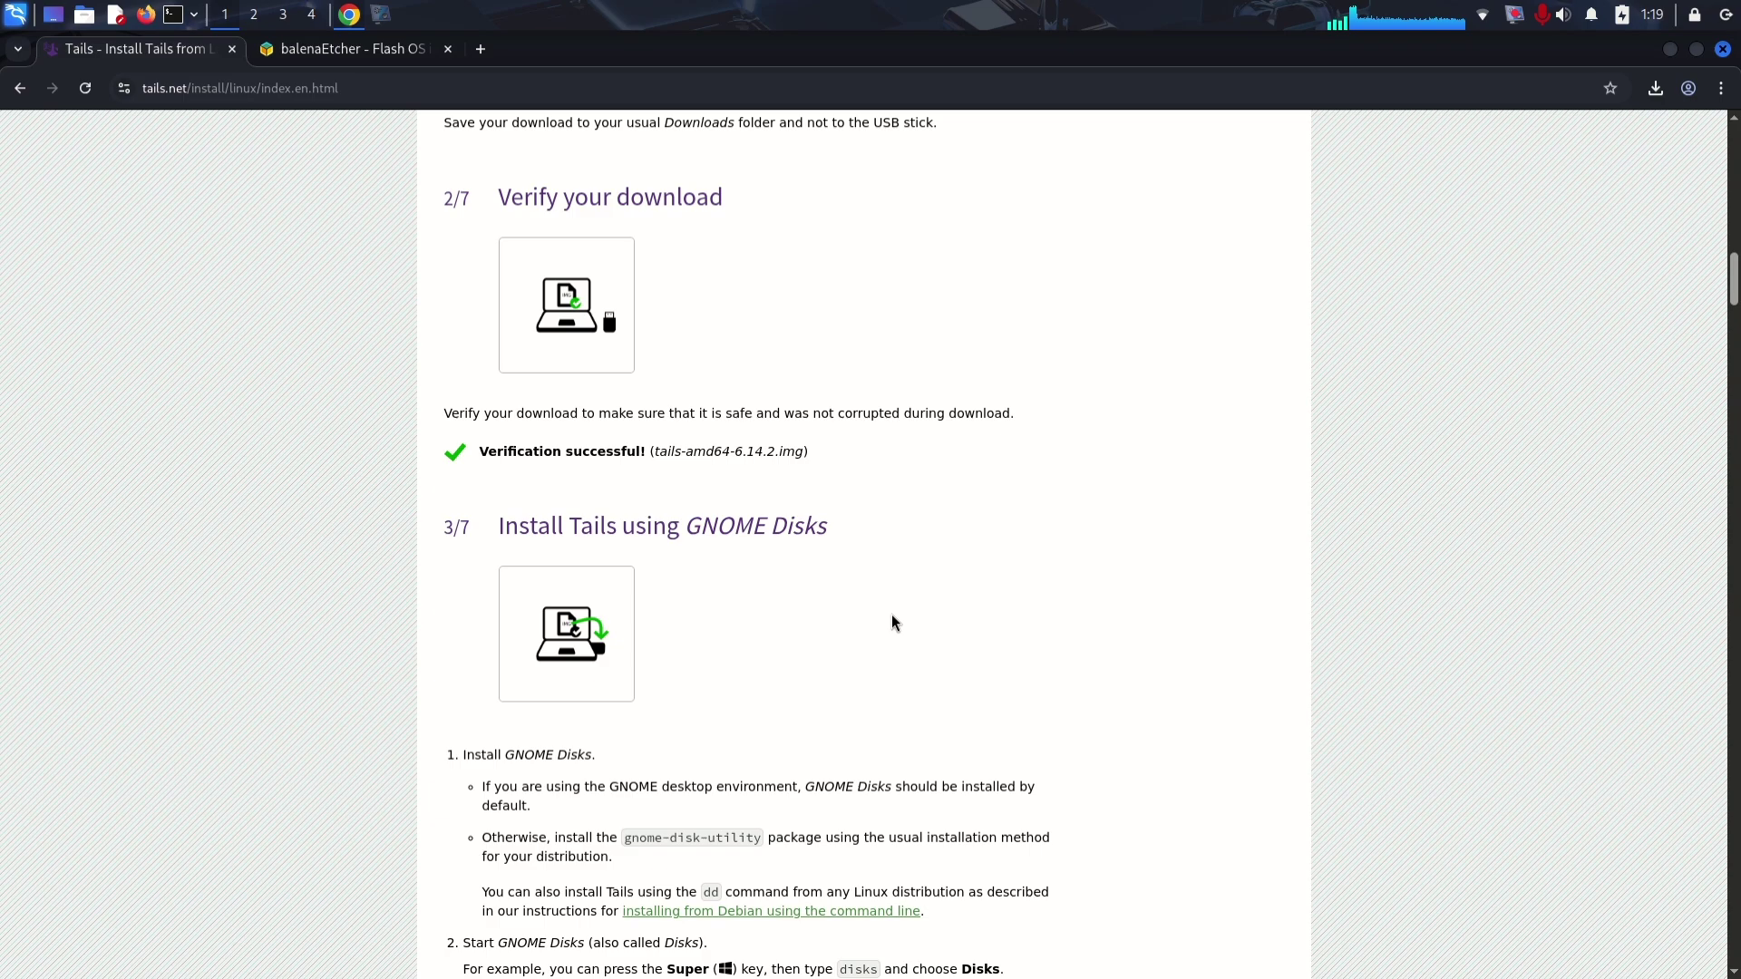
scroll(892, 617, down, 5)
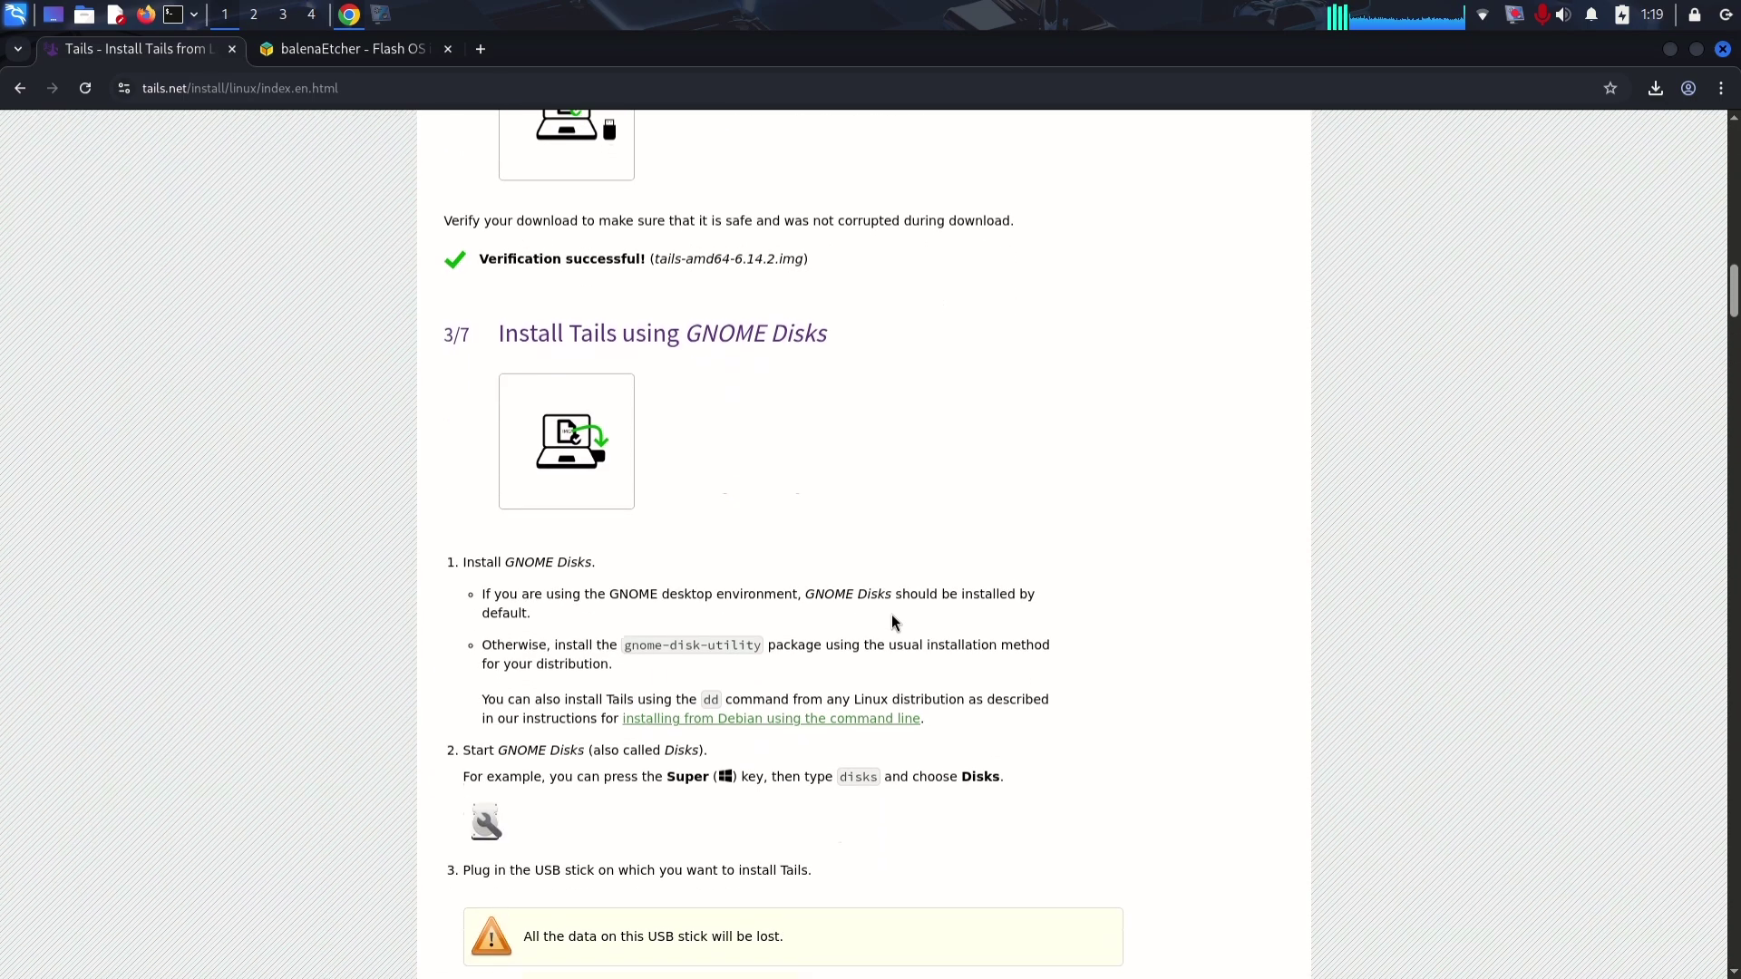
scroll(893, 622, down, 7)
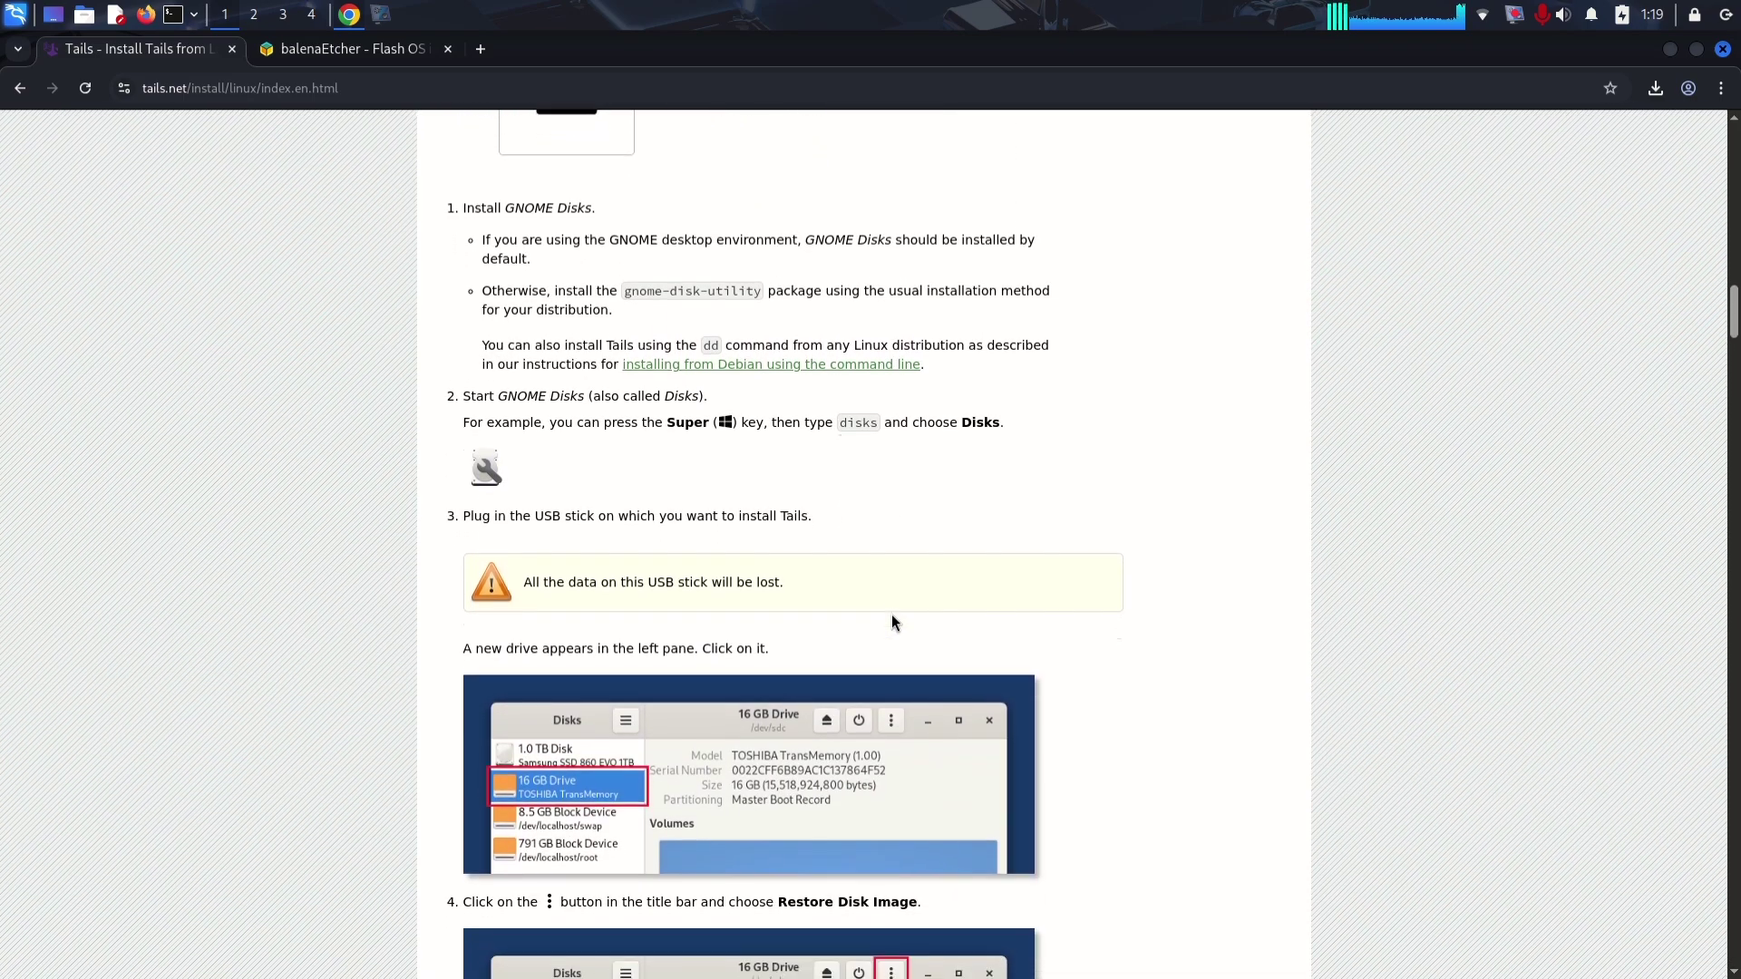
scroll(892, 622, down, 20)
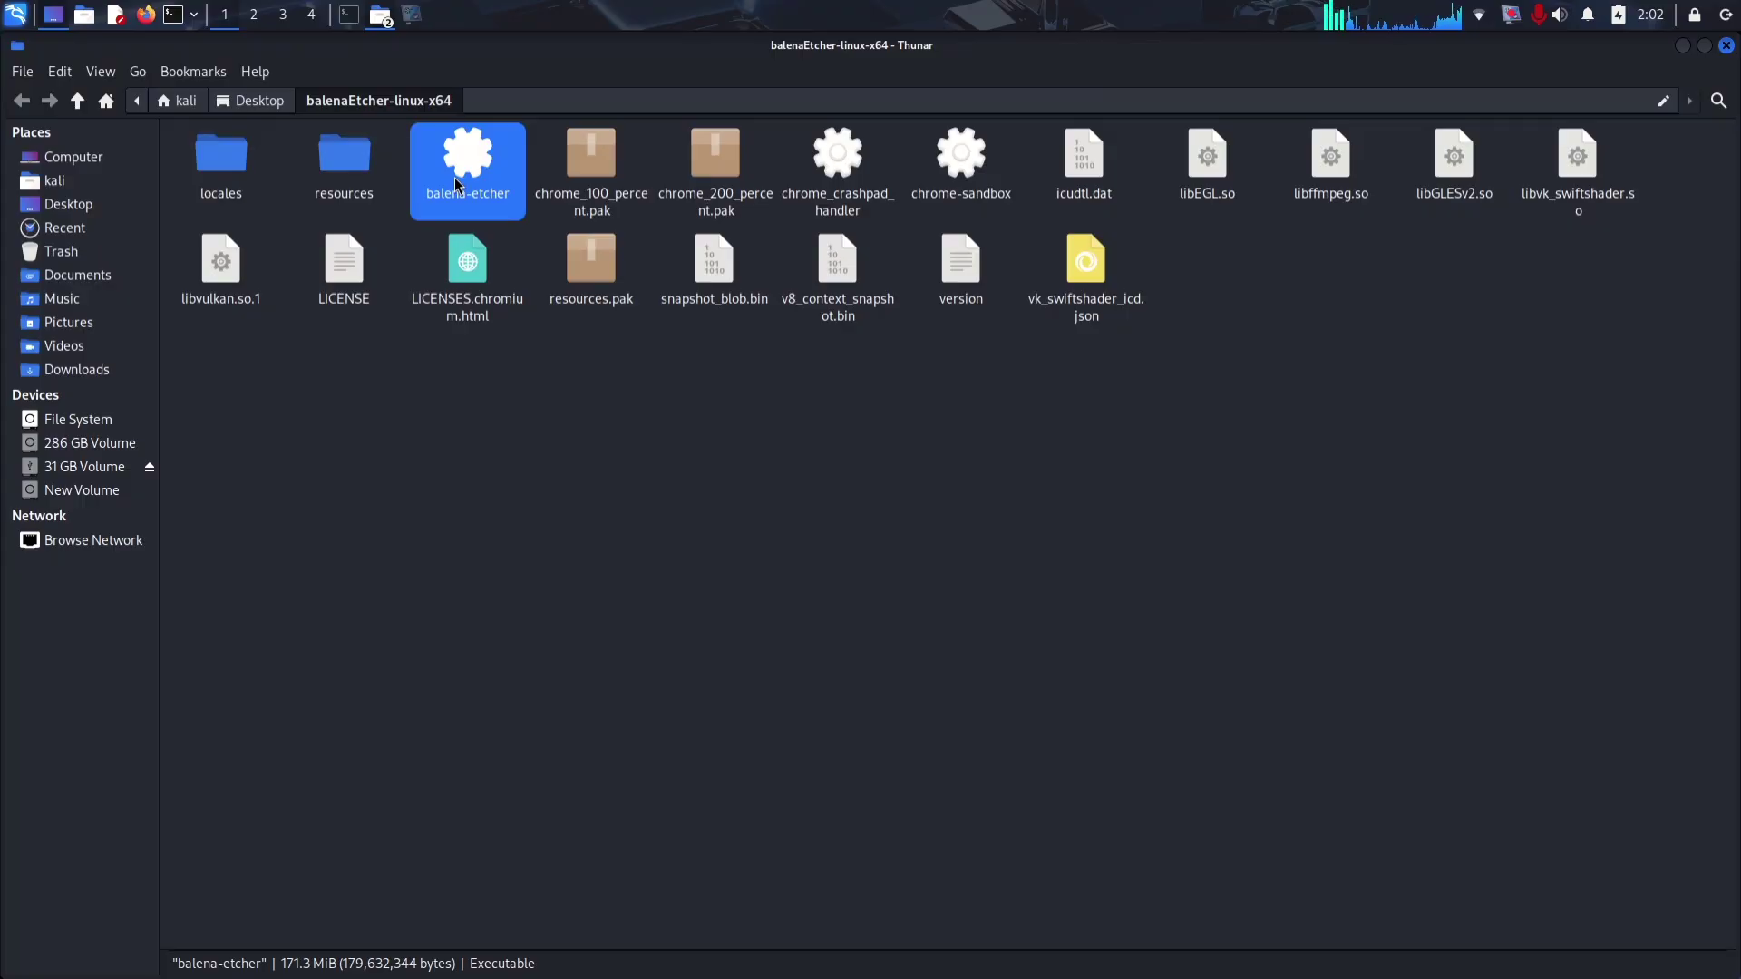
Step: Launch balenaEtcher with tails-amd64-6.14.2.img as source and the SanDisk 3.2Gen1 drive as target
double_click(457, 185)
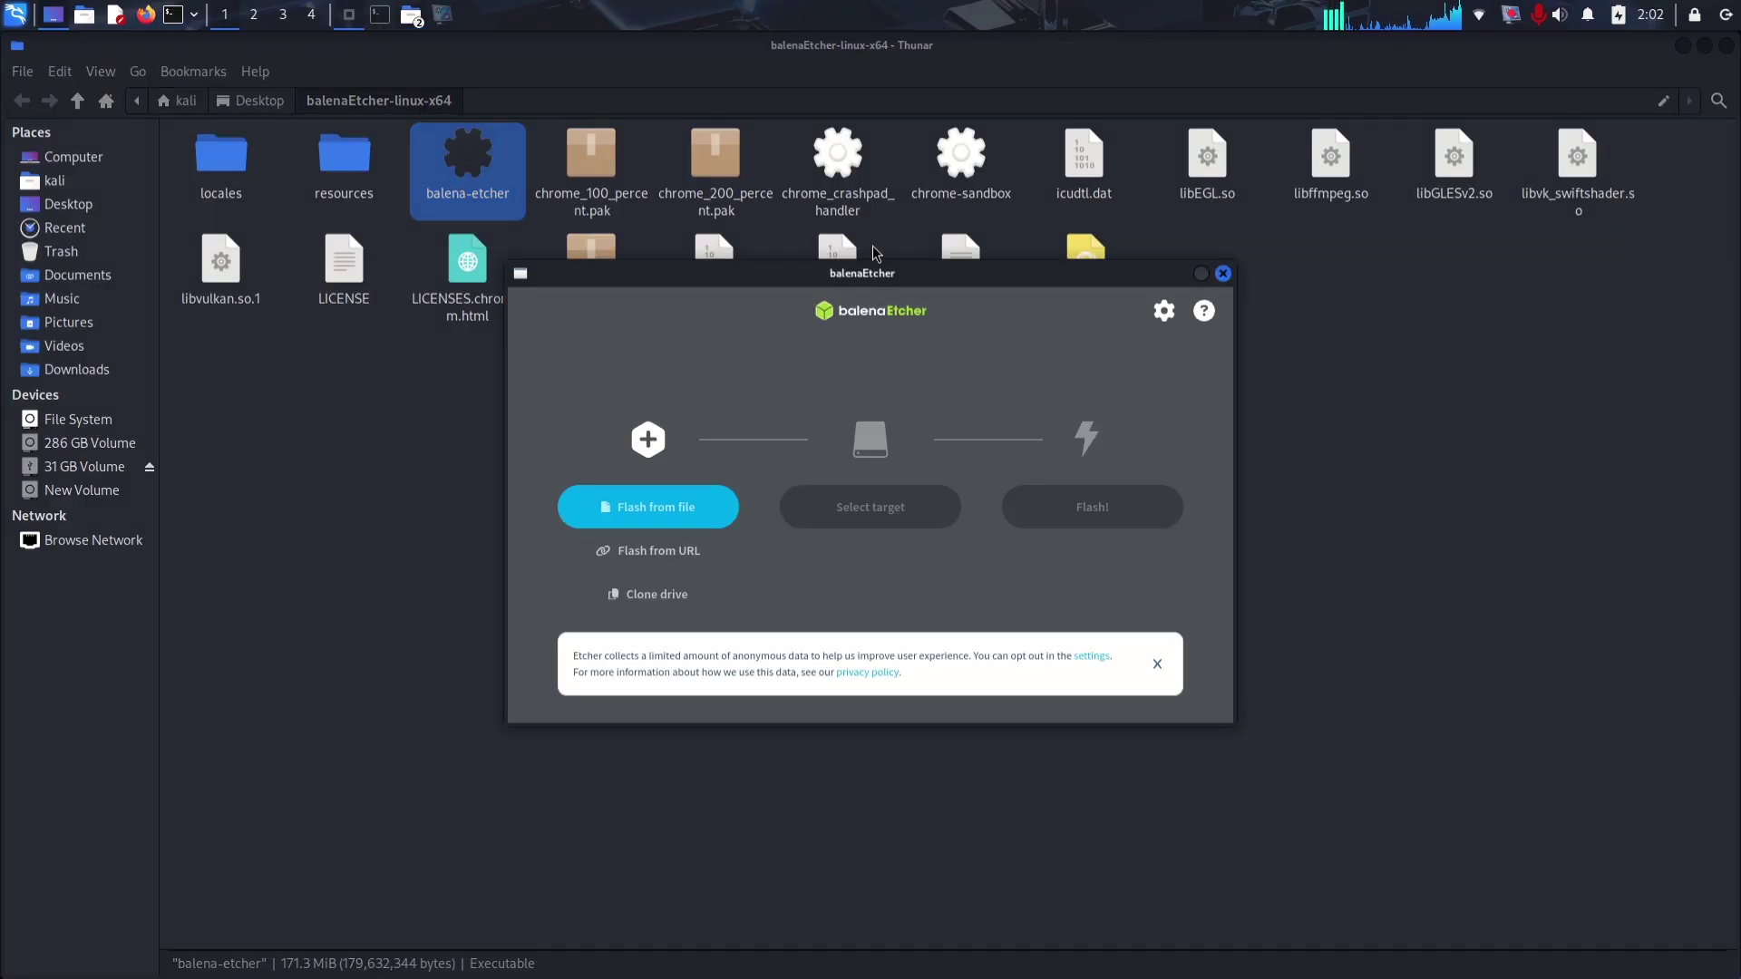
click(672, 519)
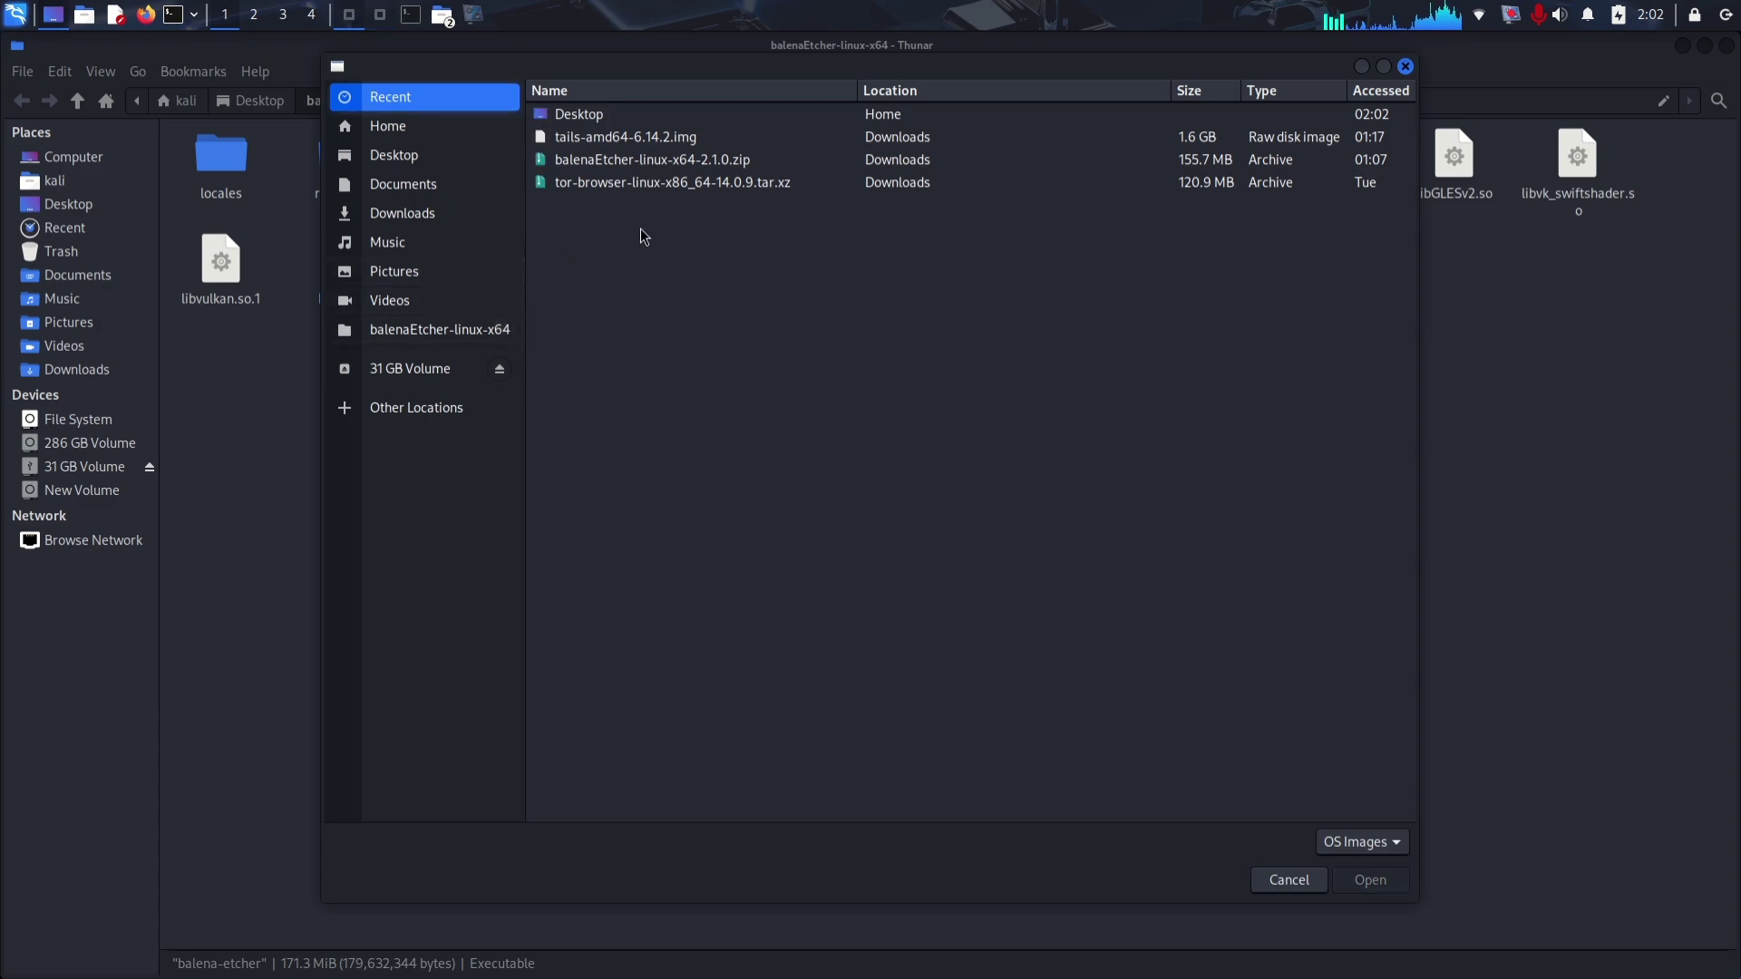
double_click(603, 138)
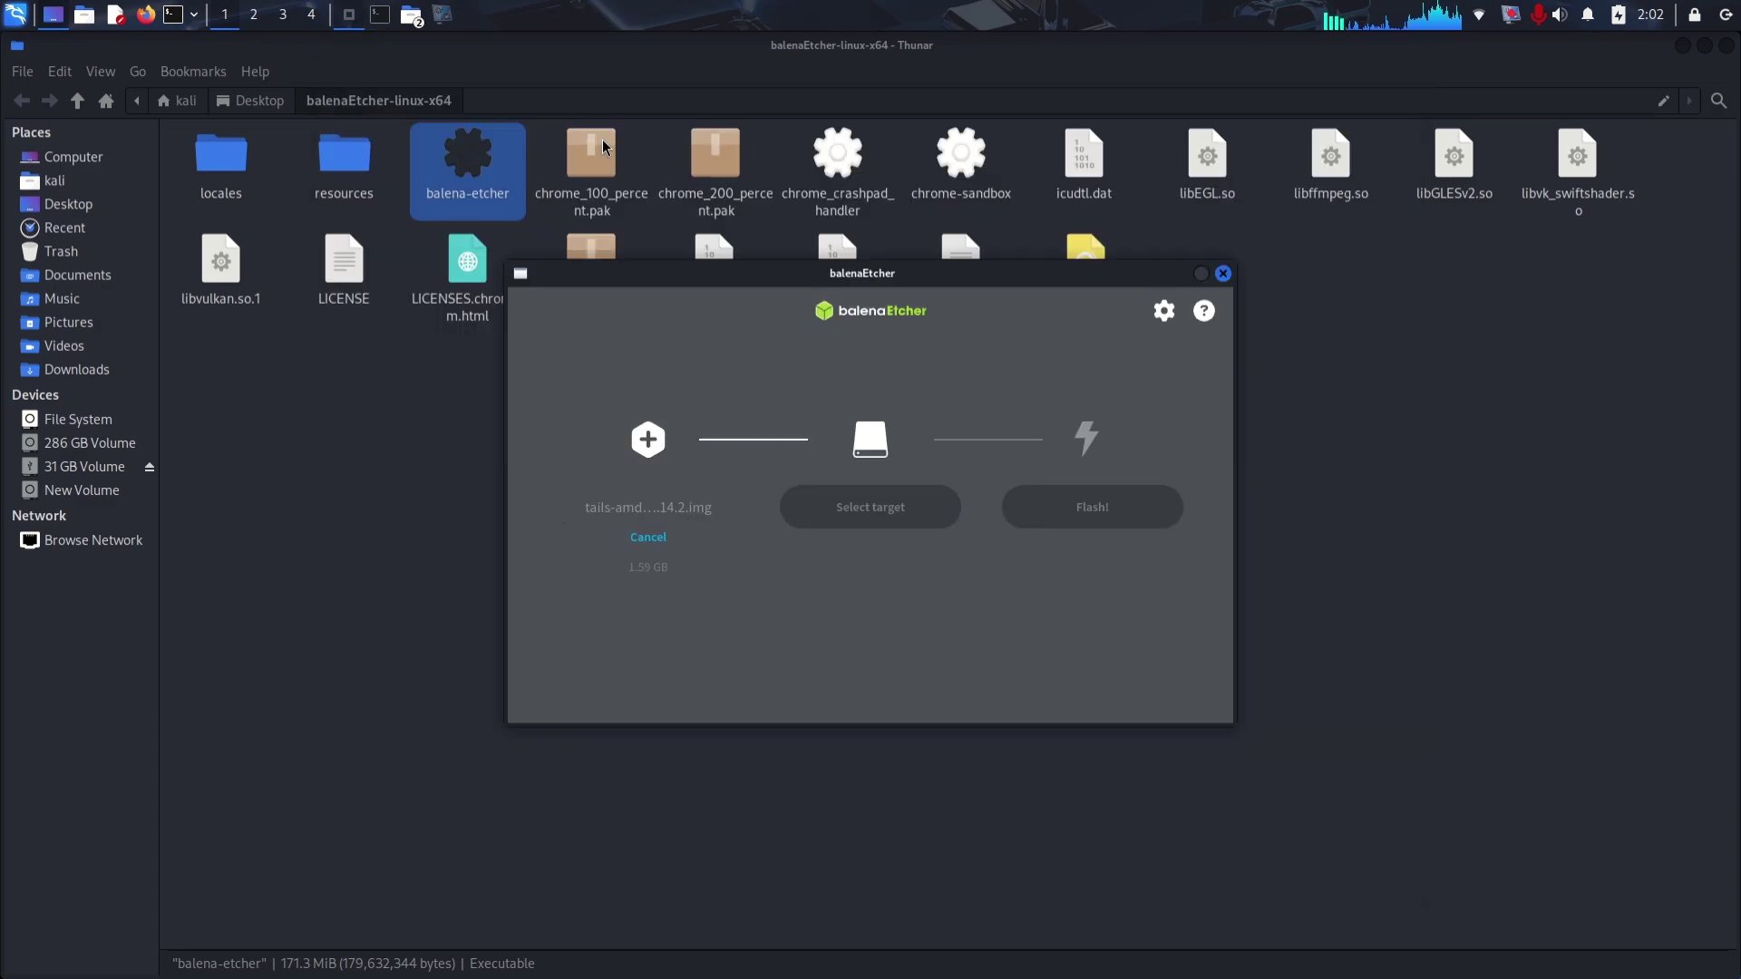
click(850, 508)
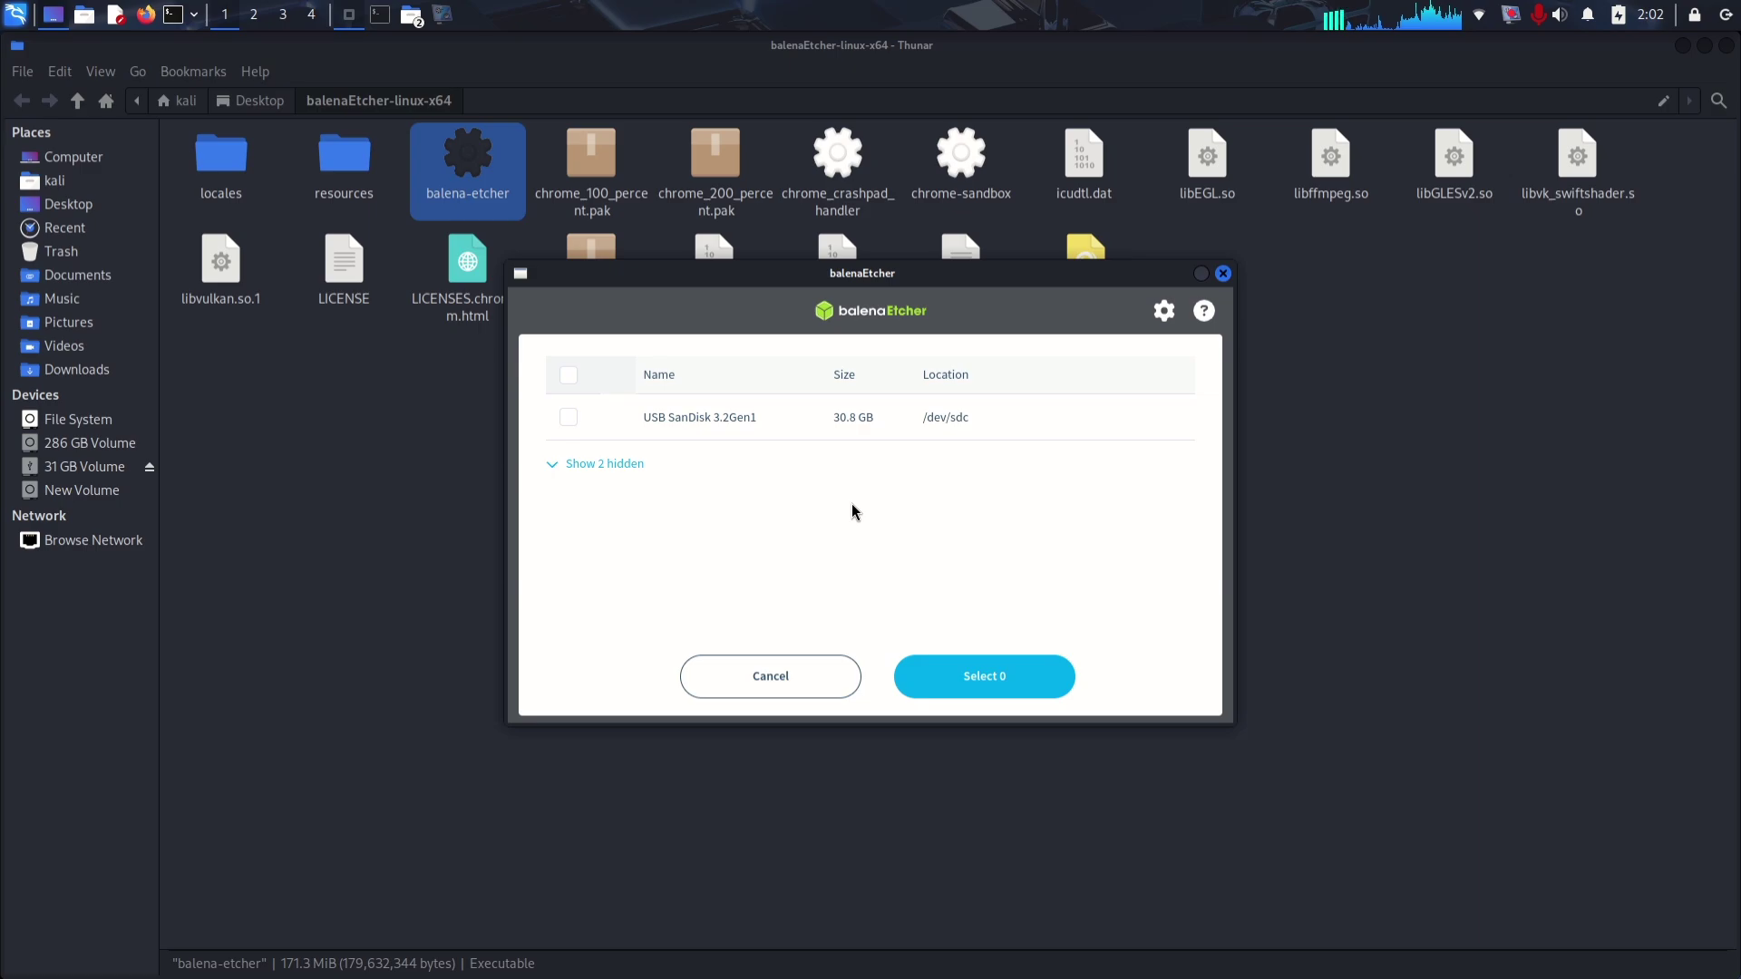
click(687, 428)
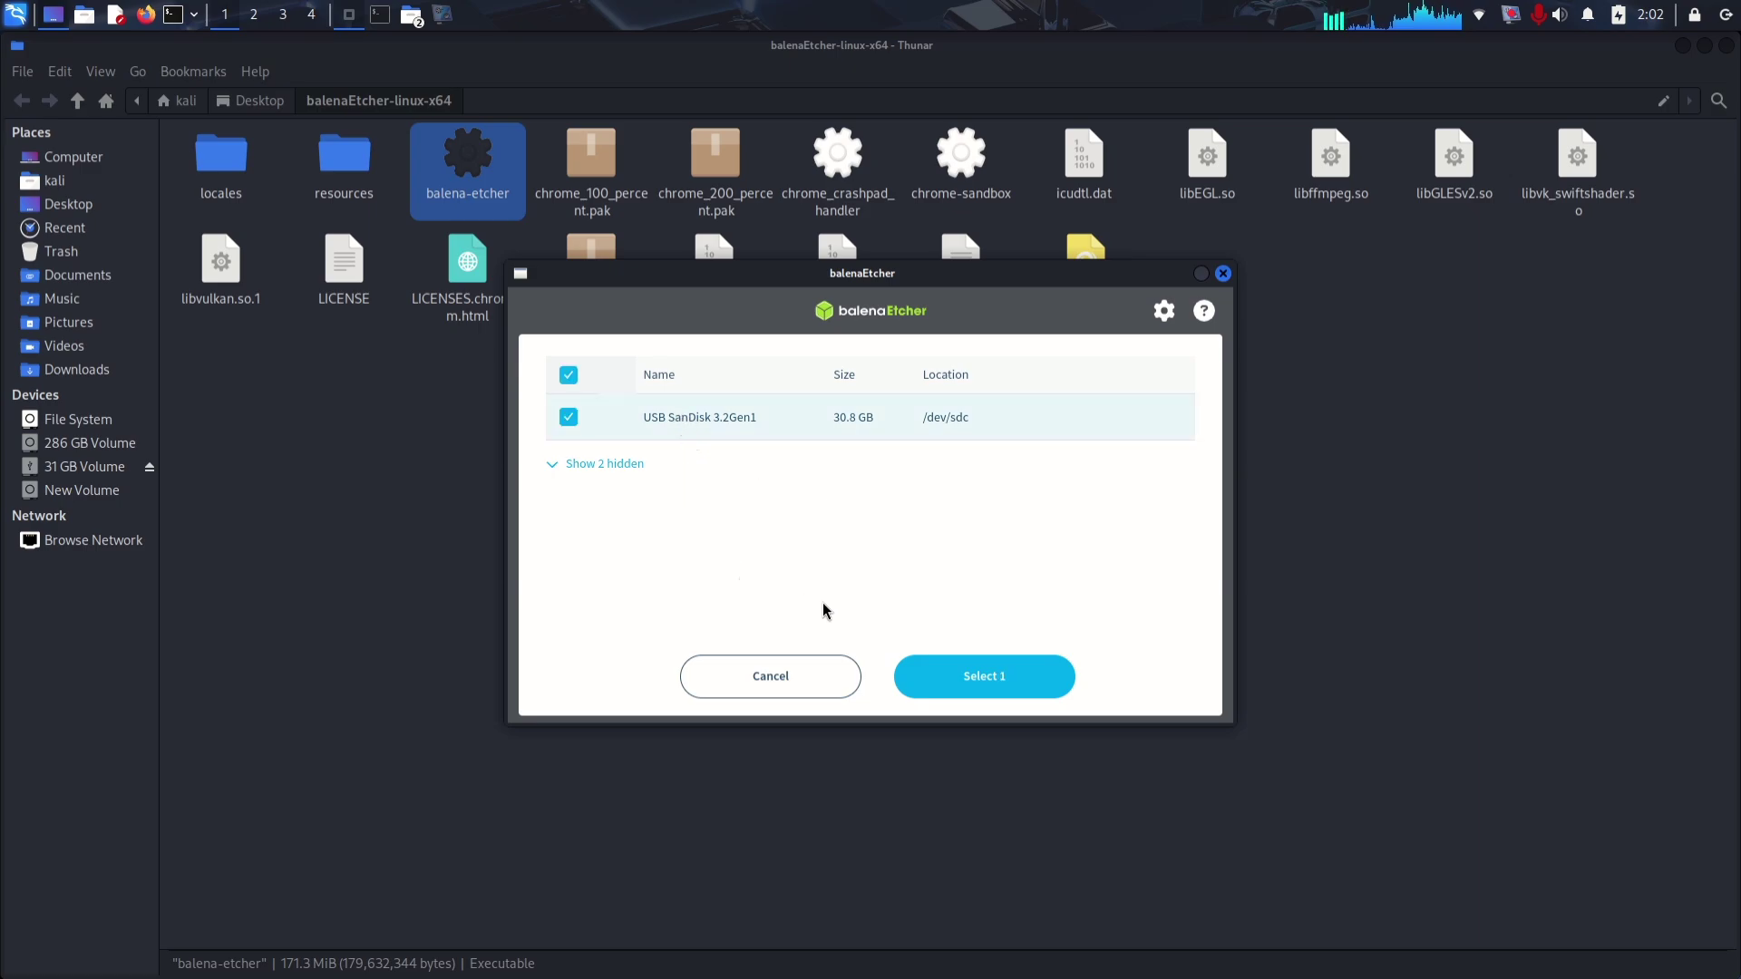
click(954, 671)
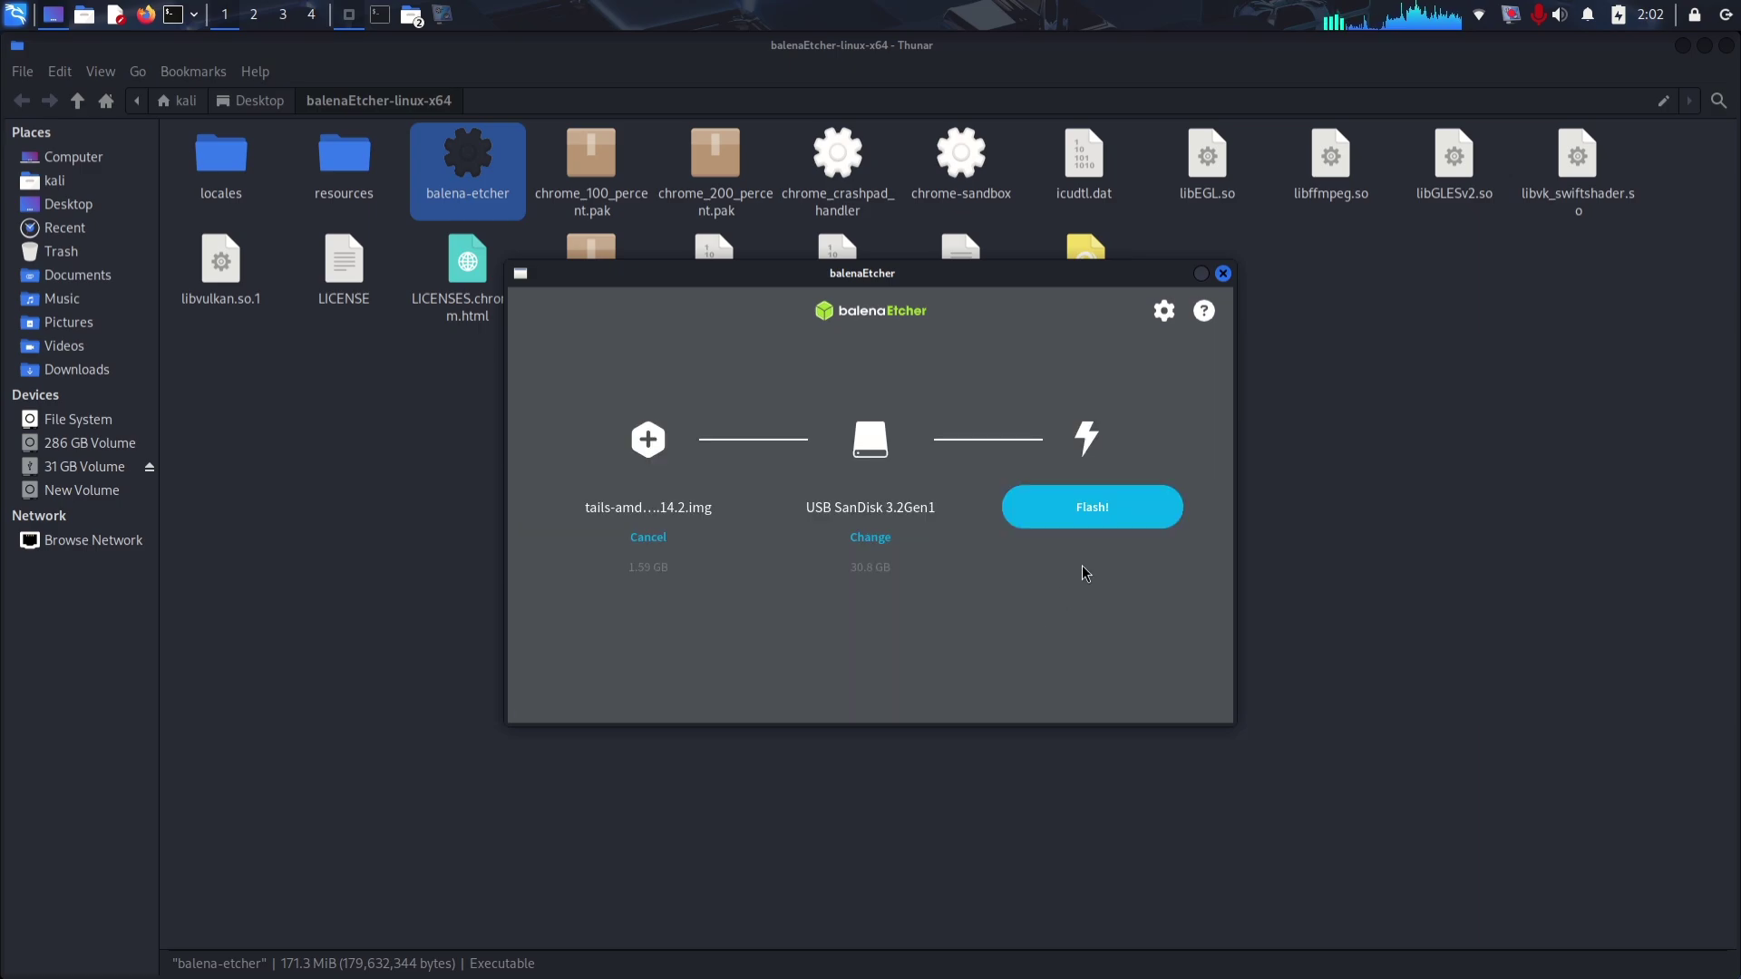
Step: Start flashing the Tails image to the SanDisk stick, authorising with the account password
click(1101, 506)
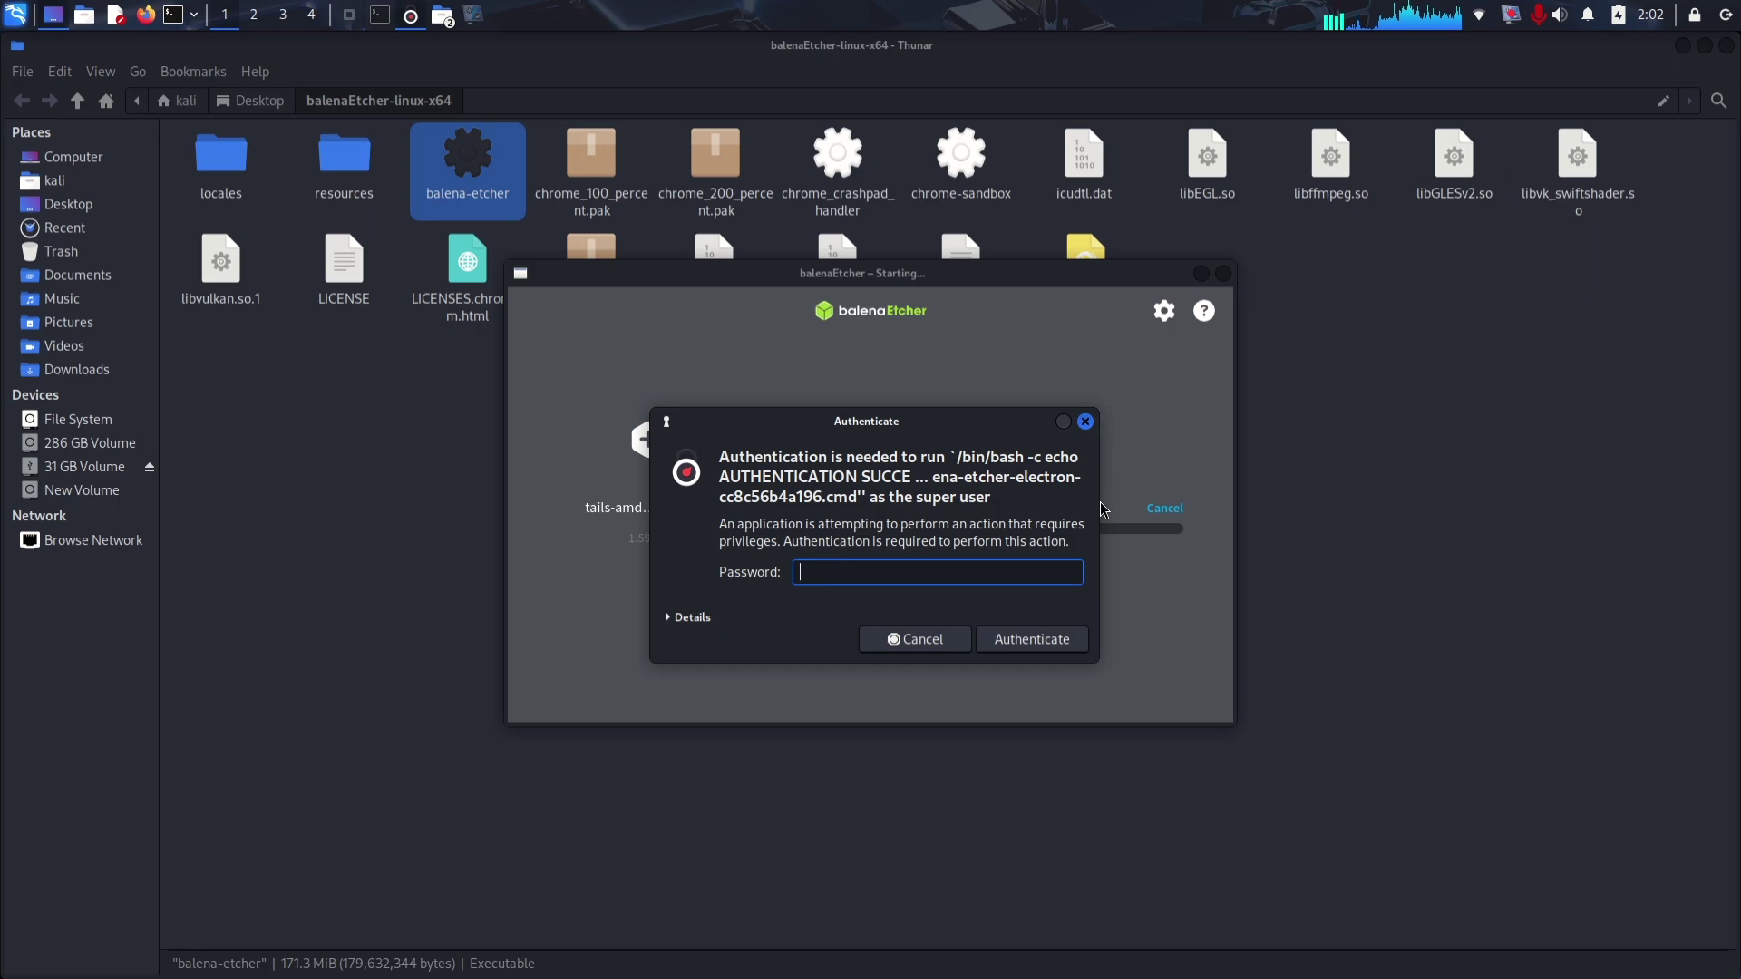
text(kali)
key(Return)
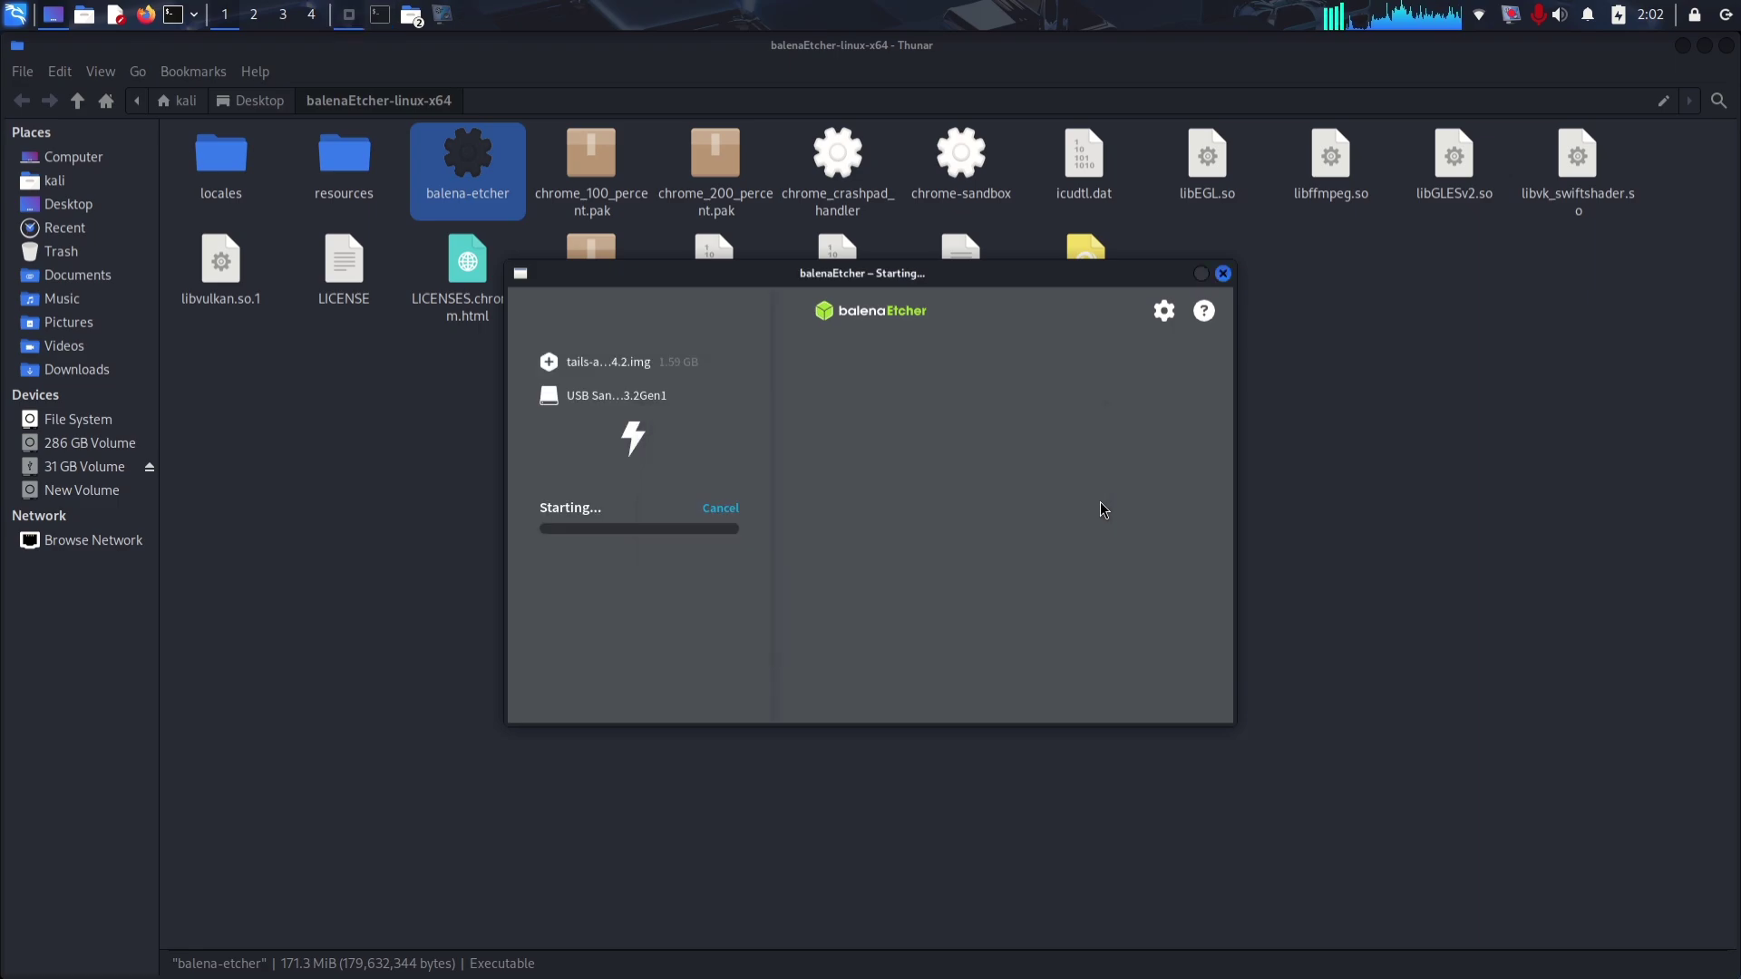